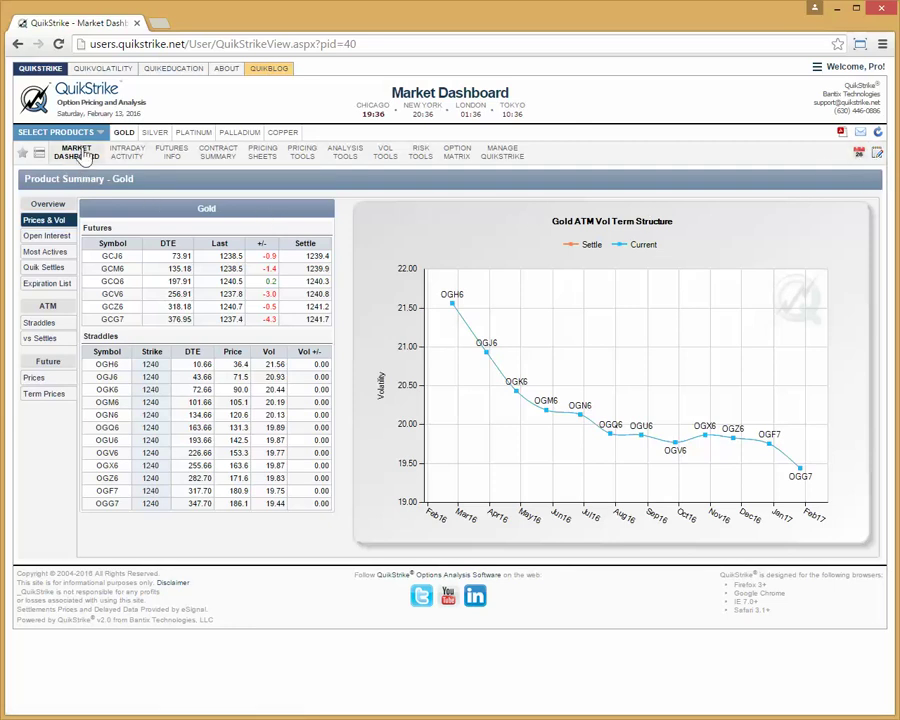
Step: Open the Volatility Term Structure chart for Gold from Vol Tools
mouse_move(86, 157)
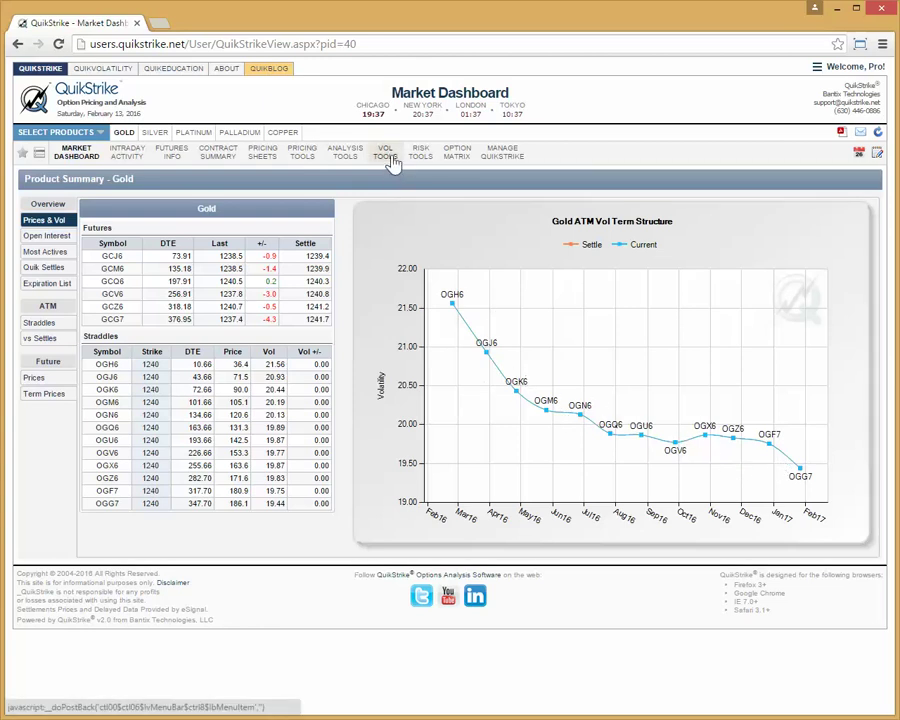
mouse_move(394, 161)
left_click(404, 308)
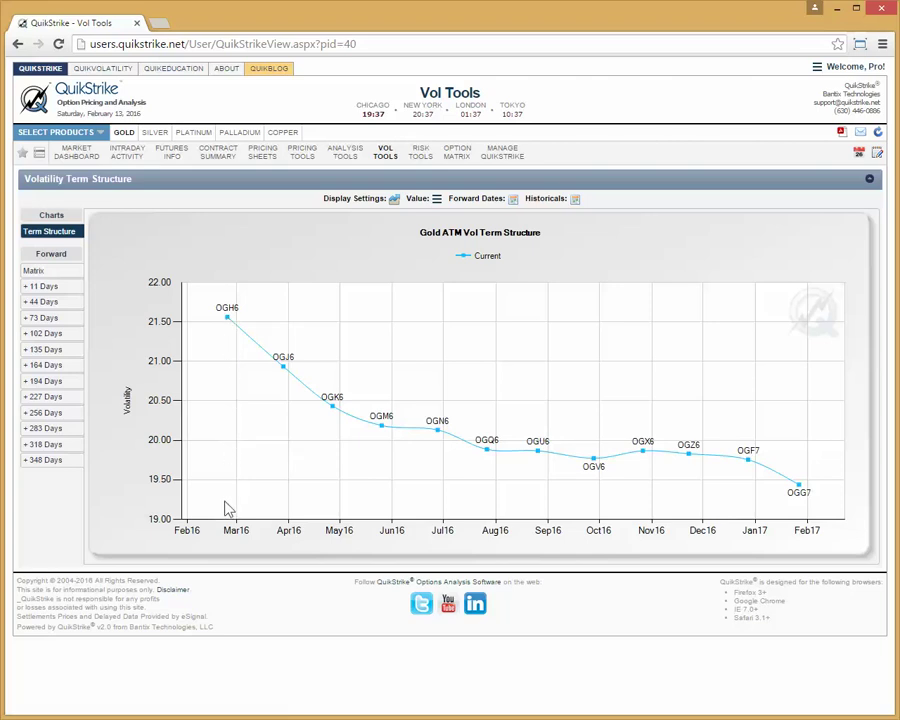
mouse_move(228, 318)
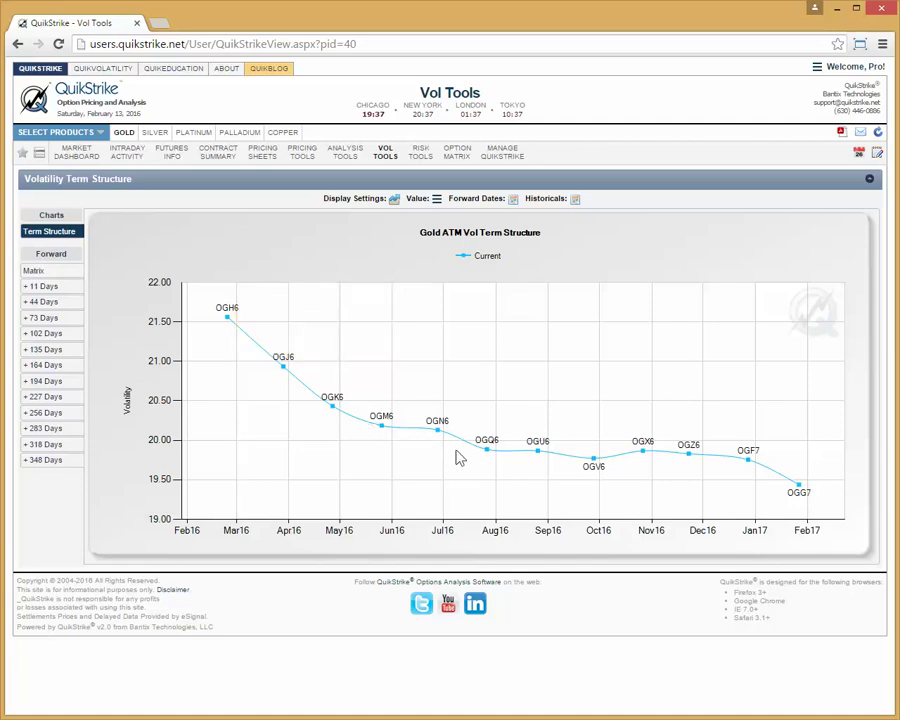
Step: Review the delta choices offered for call, put and skew in the chart's value settings without changing the selection
left_click(429, 204)
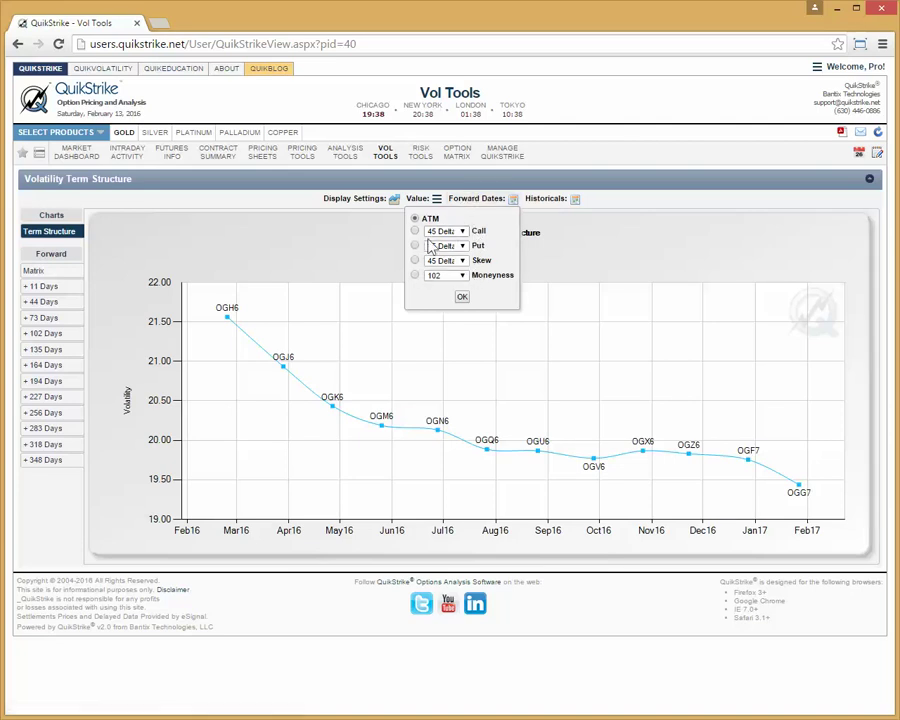
left_click(457, 233)
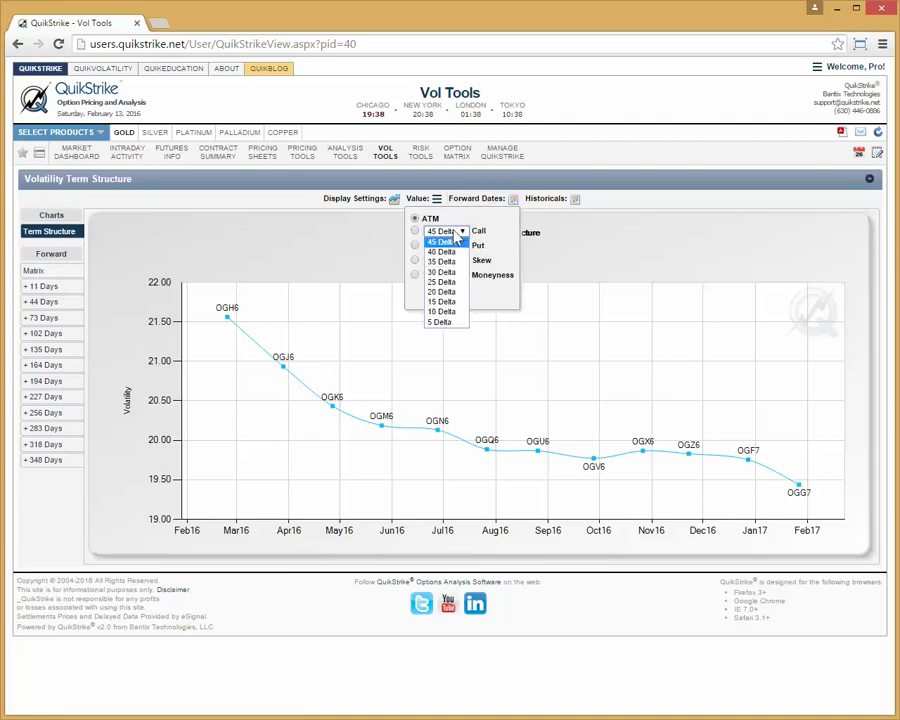
left_click(455, 238)
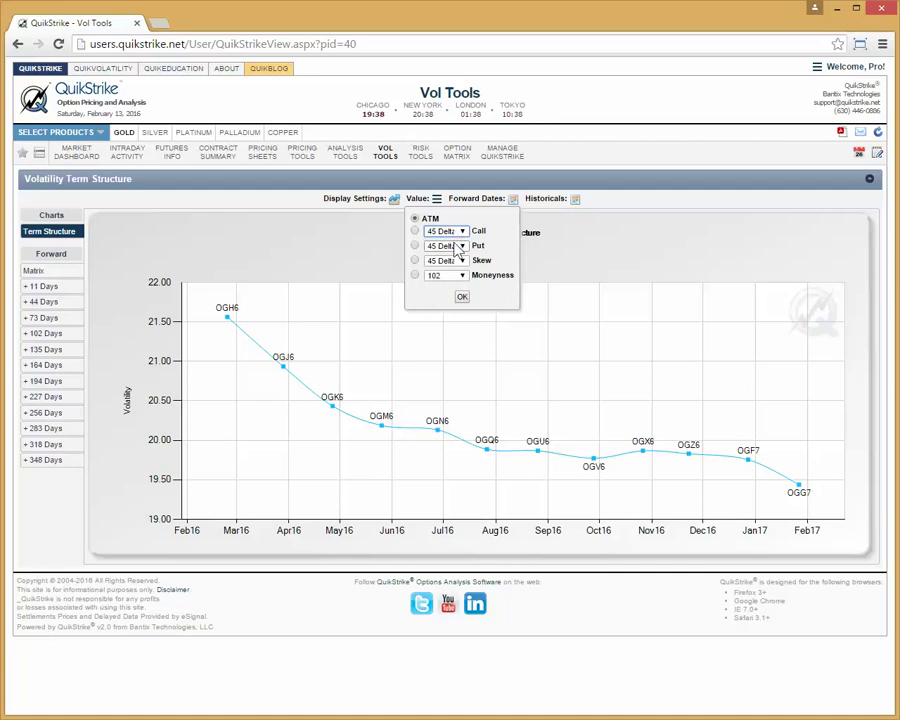
left_click(457, 245)
left_click(457, 256)
left_click(452, 261)
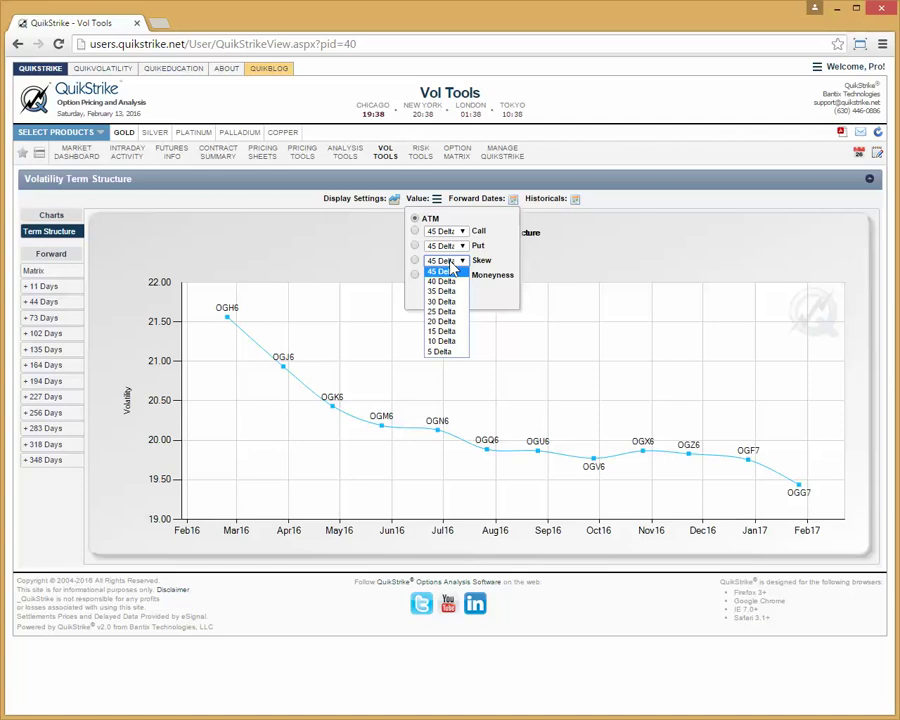
left_click(504, 255)
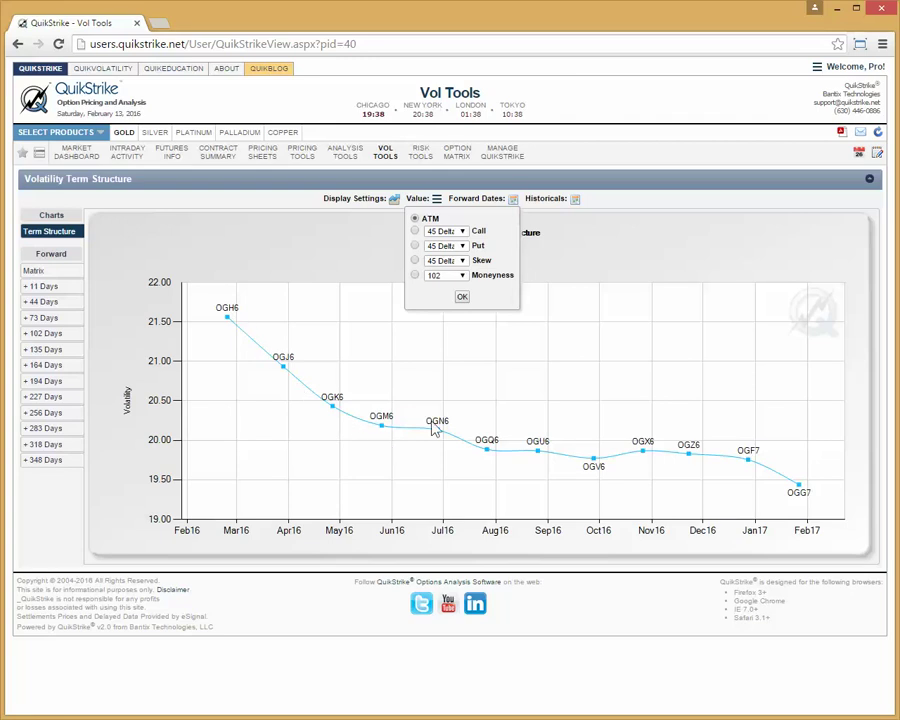
left_click(545, 276)
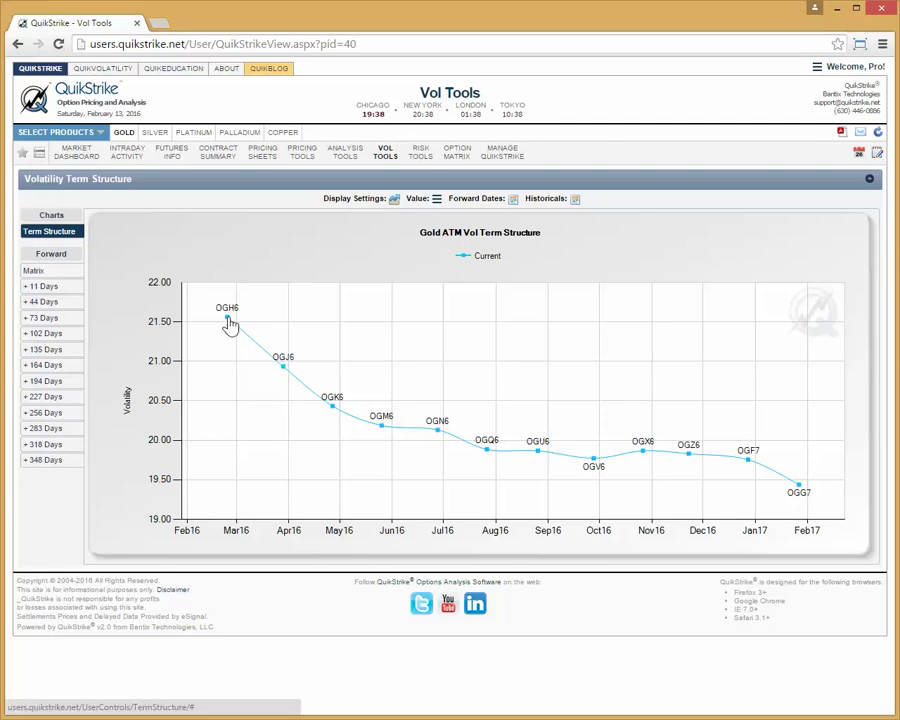
Step: Enable Show Settle Vol in the term structure chart's display settings and apply it
mouse_move(284, 368)
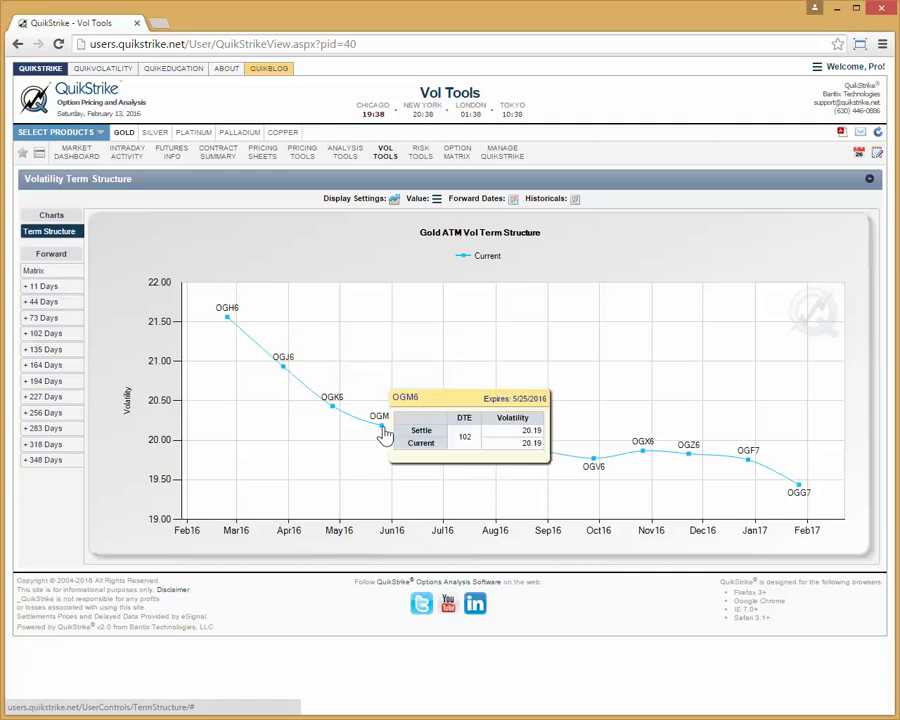
left_click(366, 203)
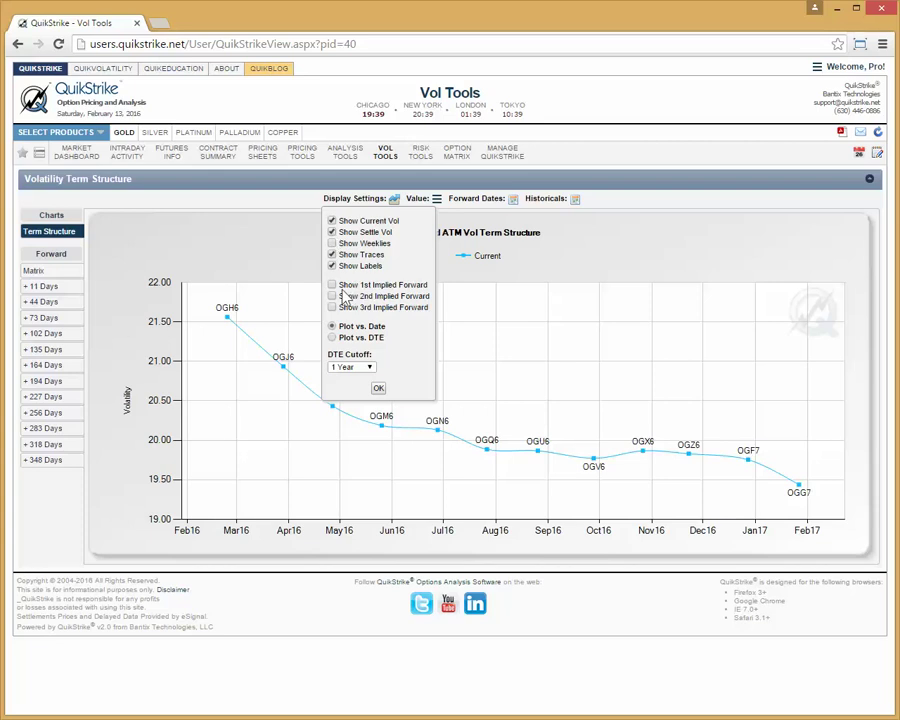
left_click(379, 390)
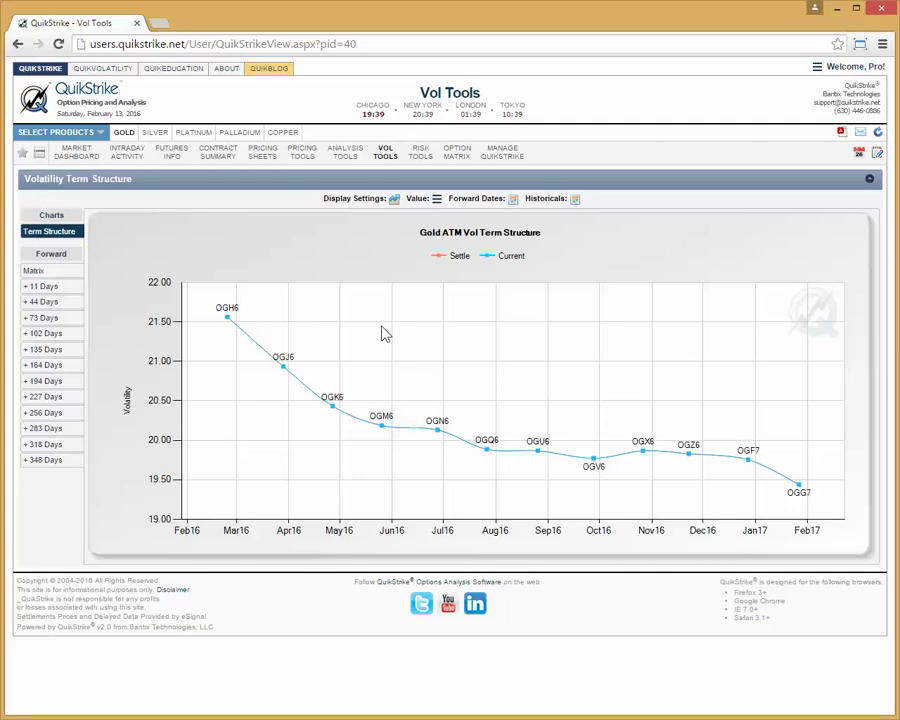
Step: Turn off Show Settle Vol and turn on Show Weeklies for the term structure chart
left_click(375, 200)
left_click(332, 232)
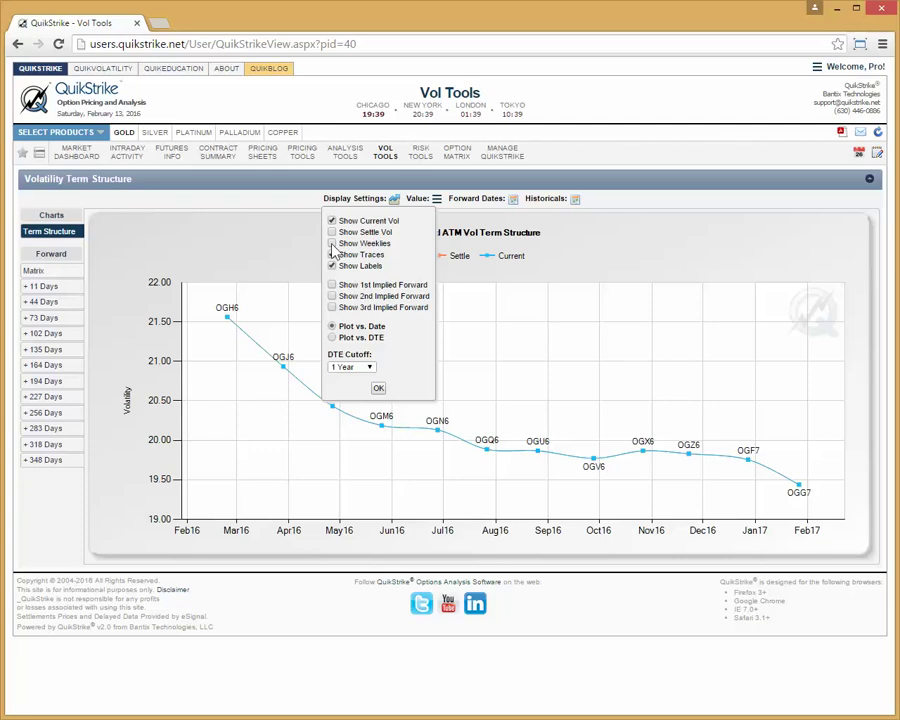
left_click(333, 245)
left_click(378, 388)
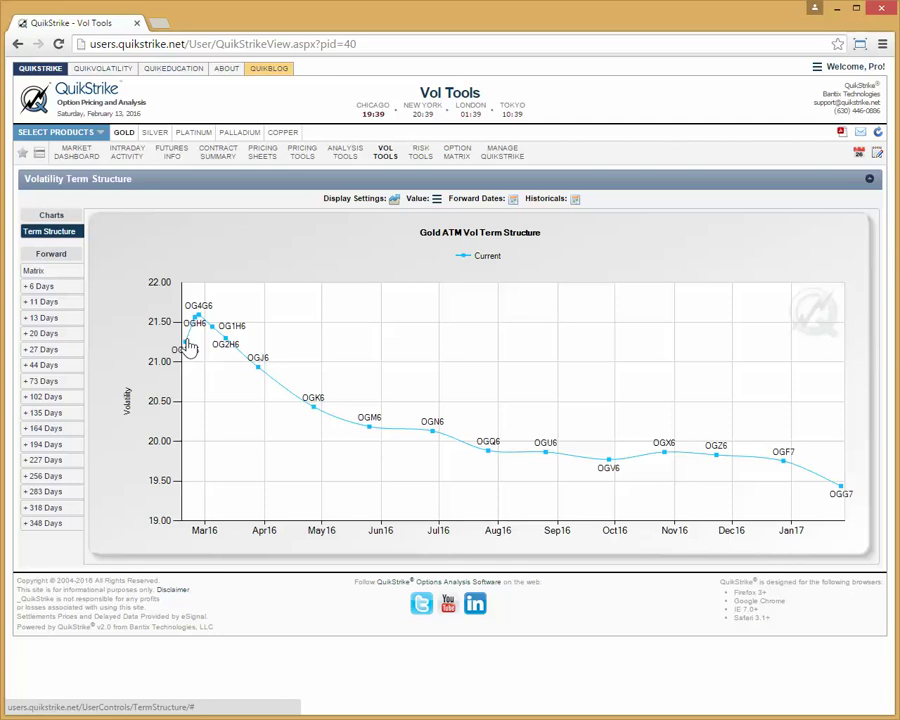
Step: Turn off Show Weeklies and plot the term structure against DTE instead of date
left_click(358, 200)
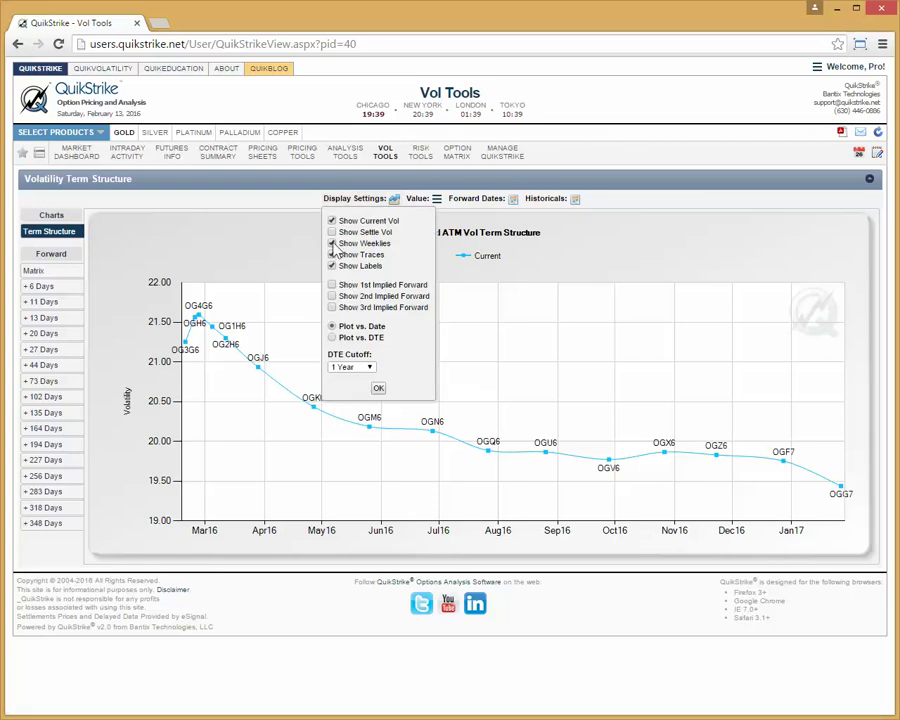
left_click(378, 388)
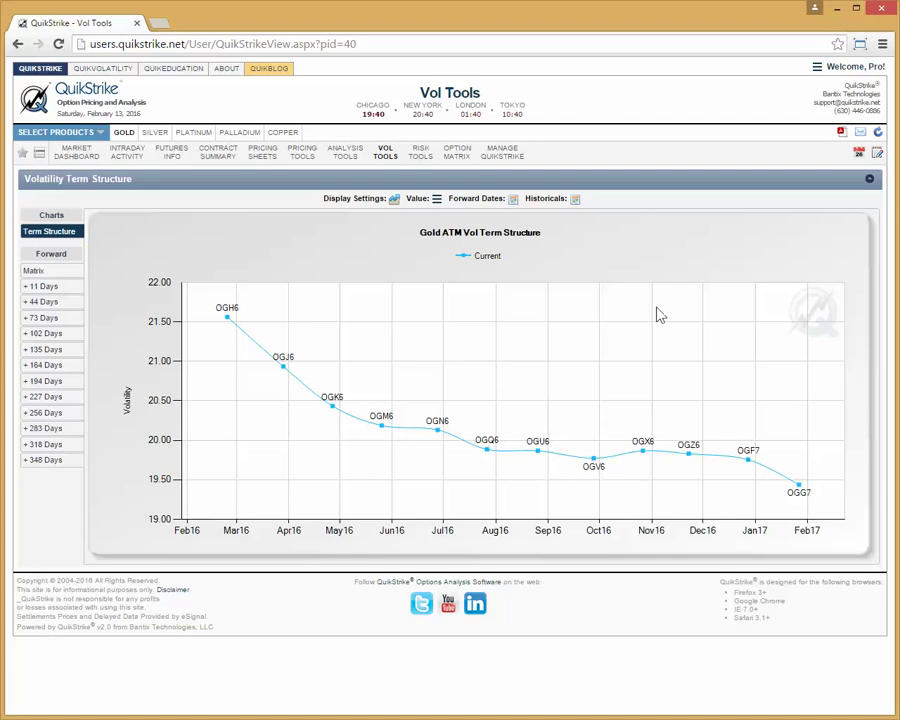
left_click(394, 199)
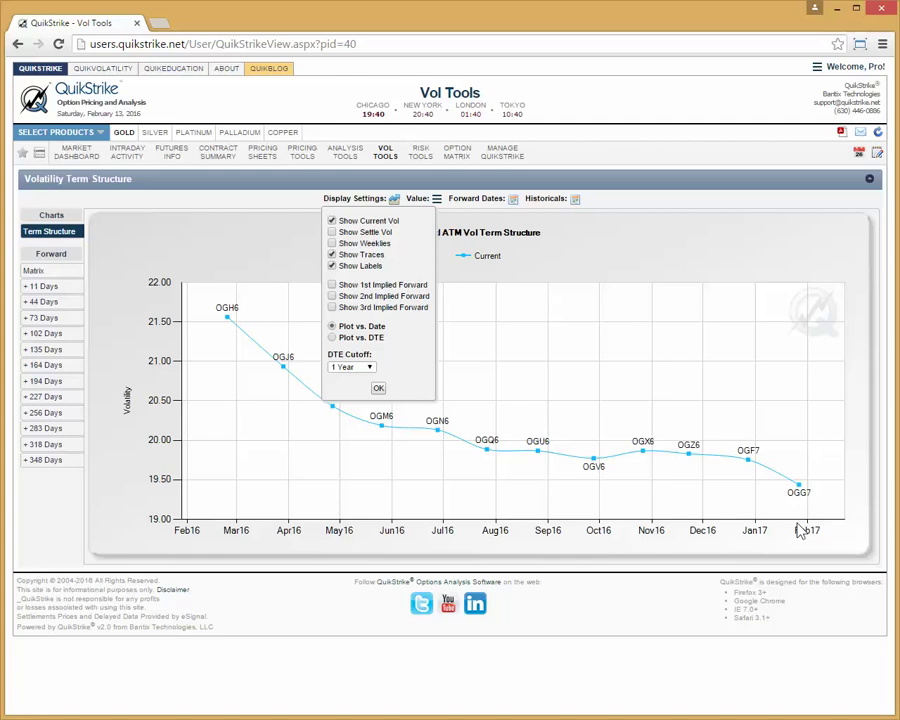
left_click(332, 337)
left_click(378, 390)
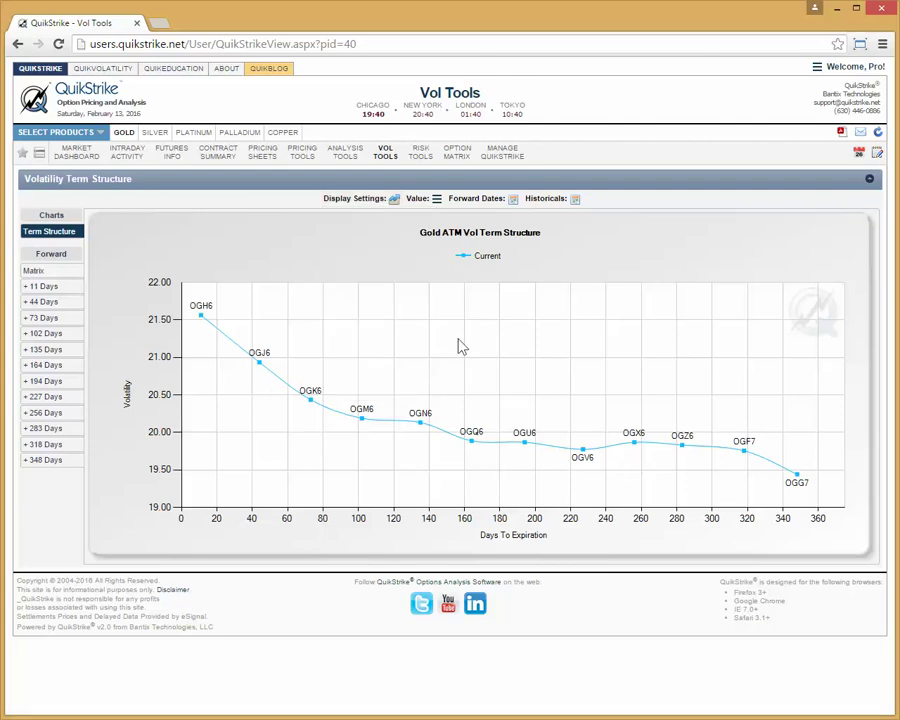
Step: Switch the chart to Plot vs. Date and extend the DTE cutoff to 2 Years
mouse_move(362, 201)
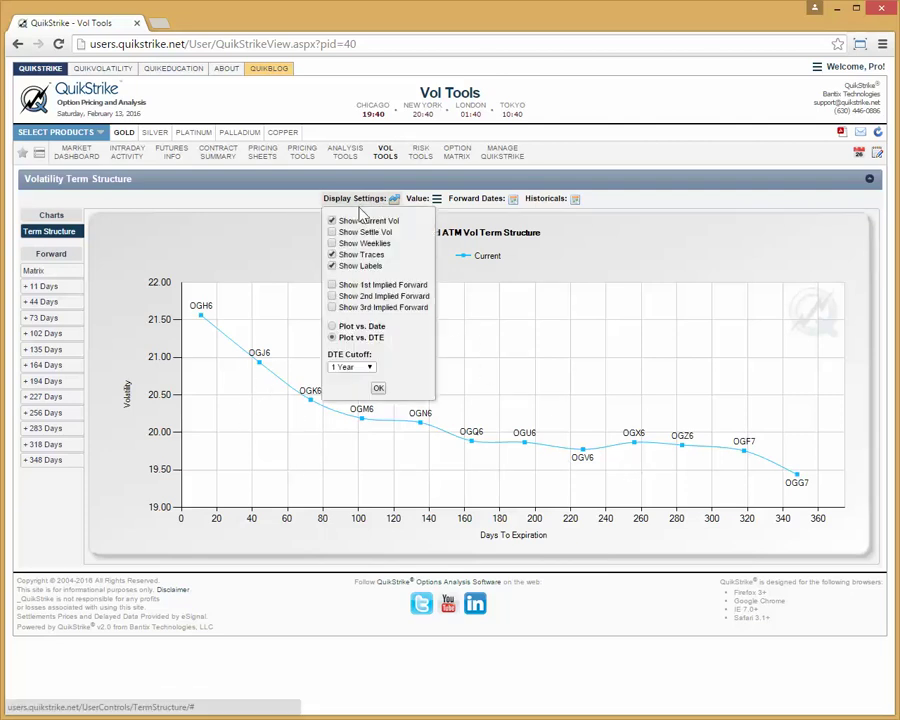
left_click(334, 326)
left_click(369, 367)
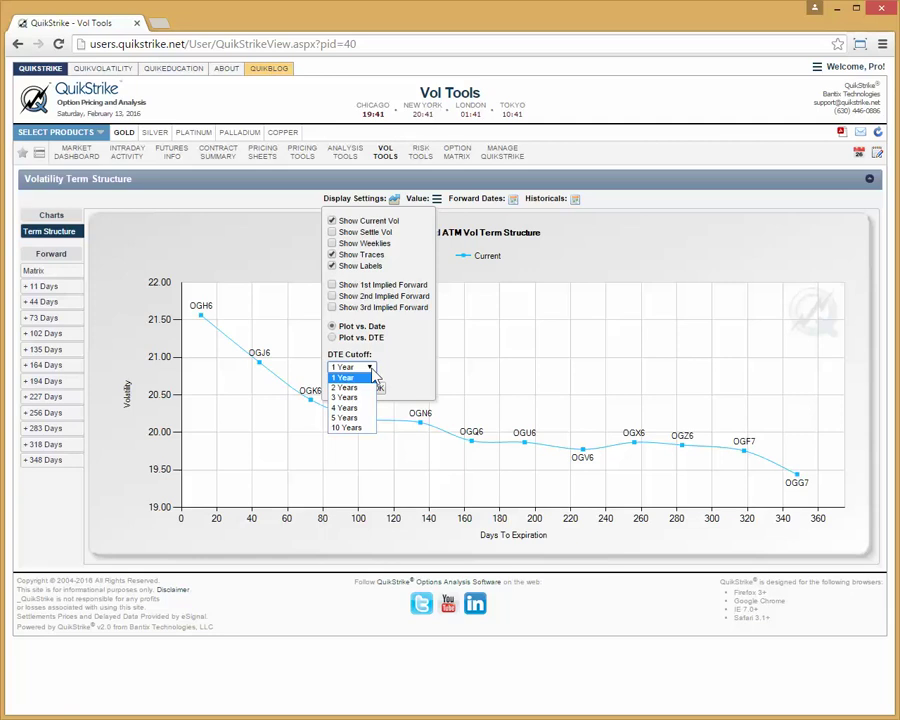
left_click(372, 388)
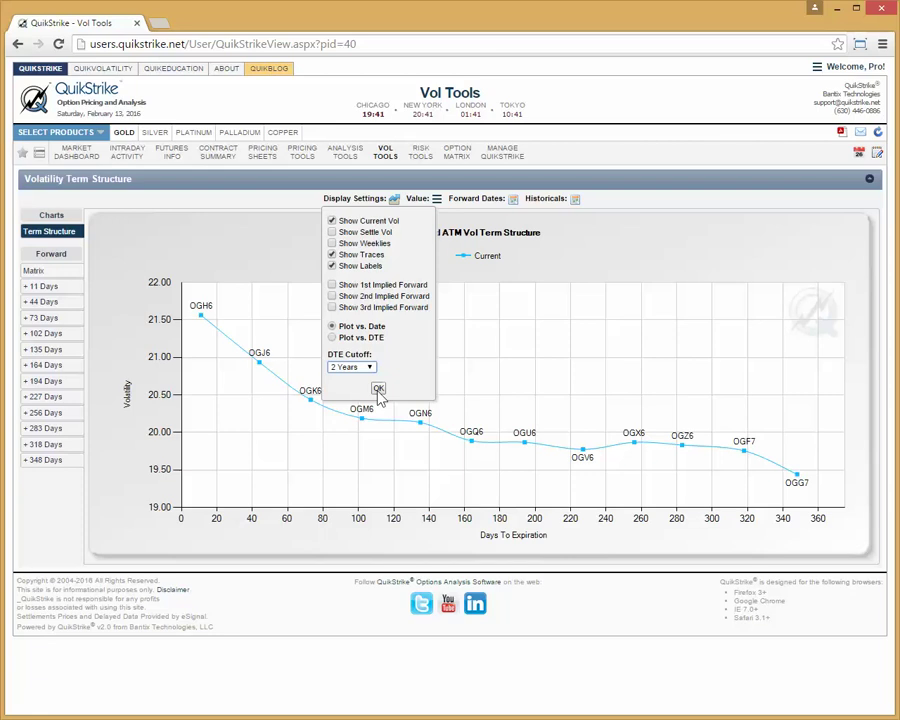
left_click(378, 389)
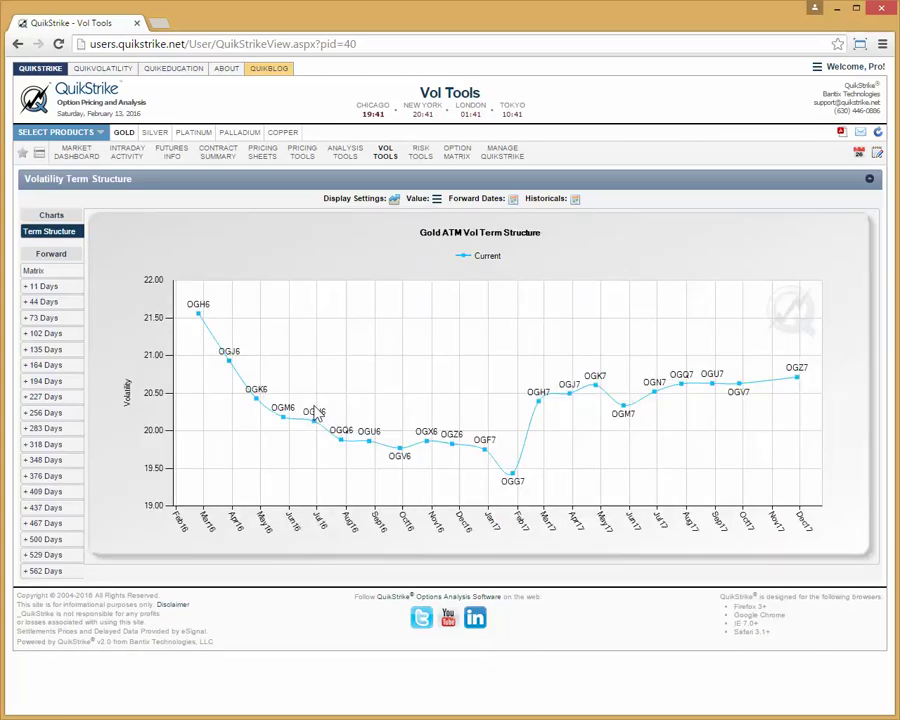
Step: Set the term structure chart's DTE cutoff back to 1 Year
left_click(356, 200)
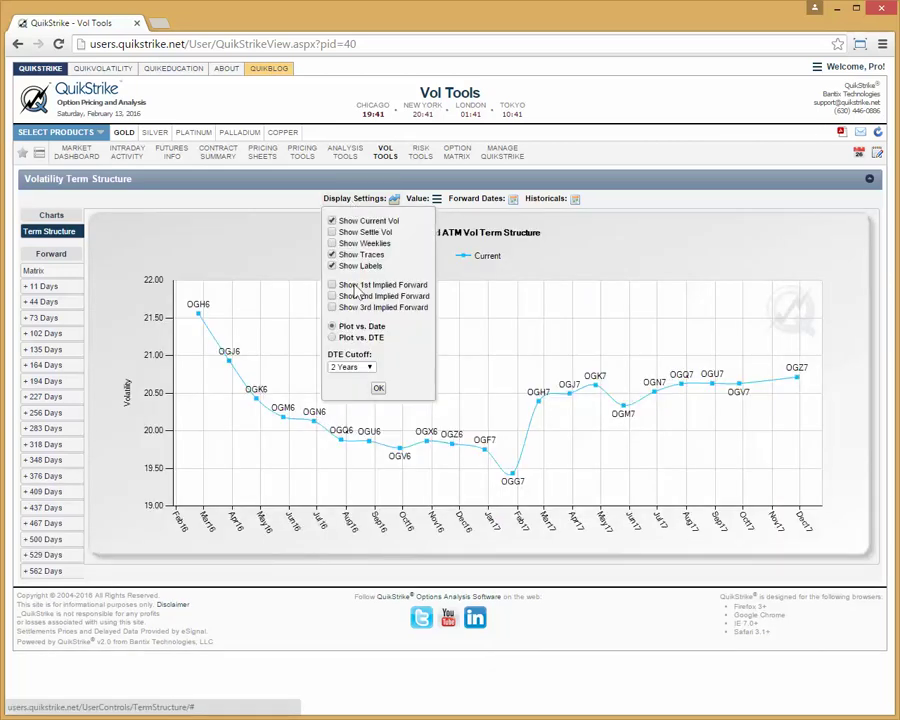
left_click(350, 367)
left_click(358, 378)
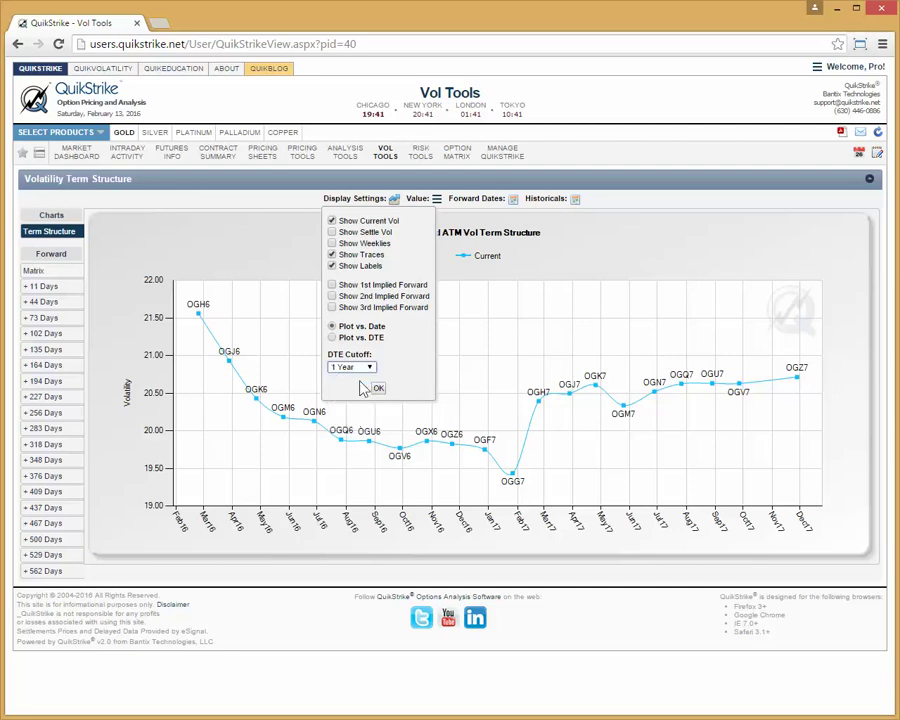
left_click(378, 388)
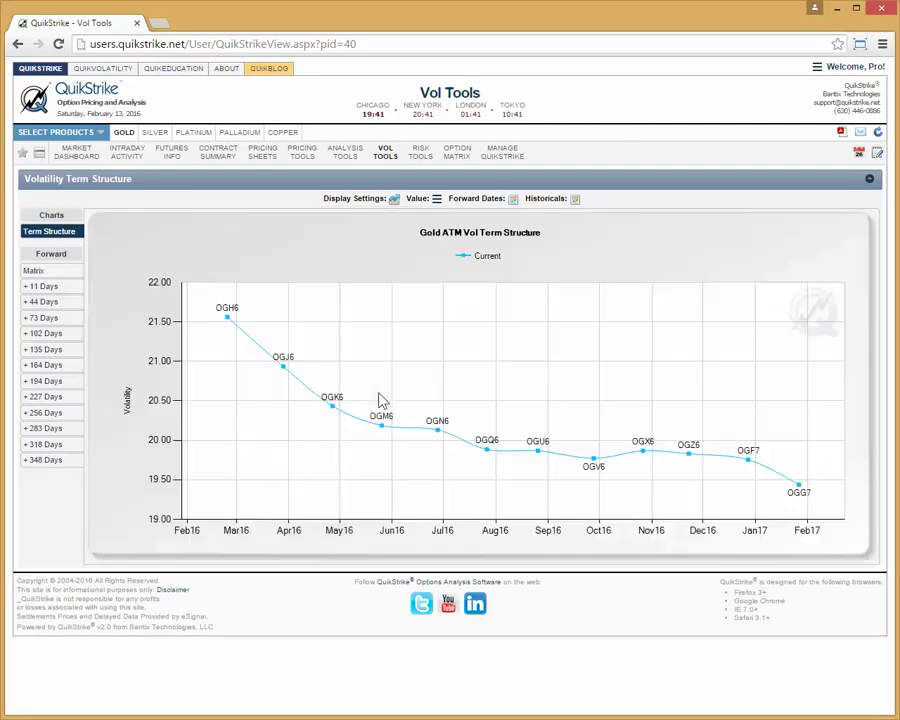
Step: Set the plotted value of the term structure to the 25 Delta skew
left_click(418, 198)
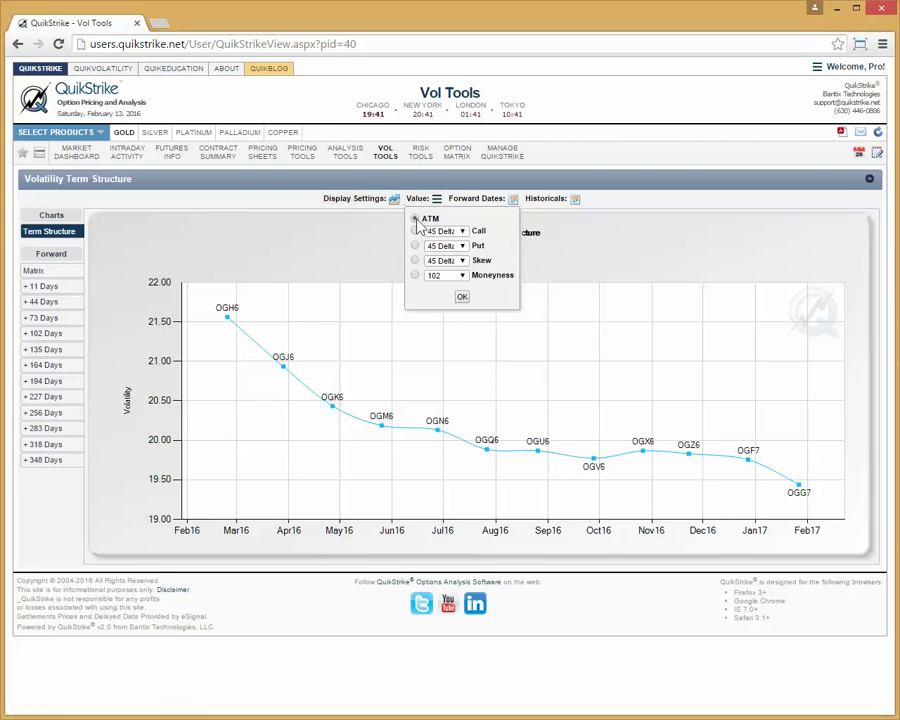
left_click(452, 260)
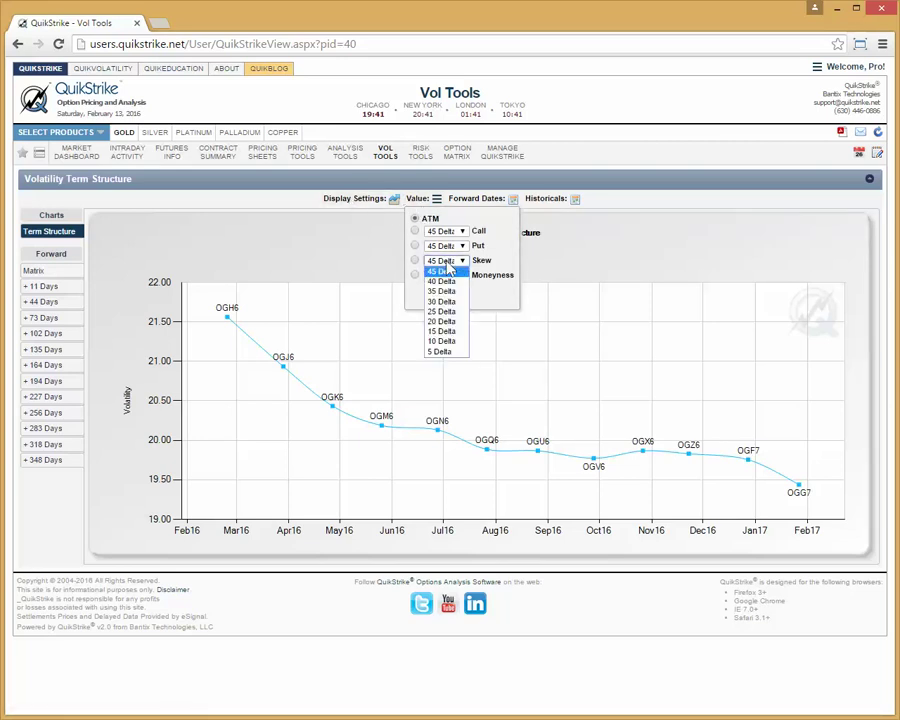
left_click(444, 313)
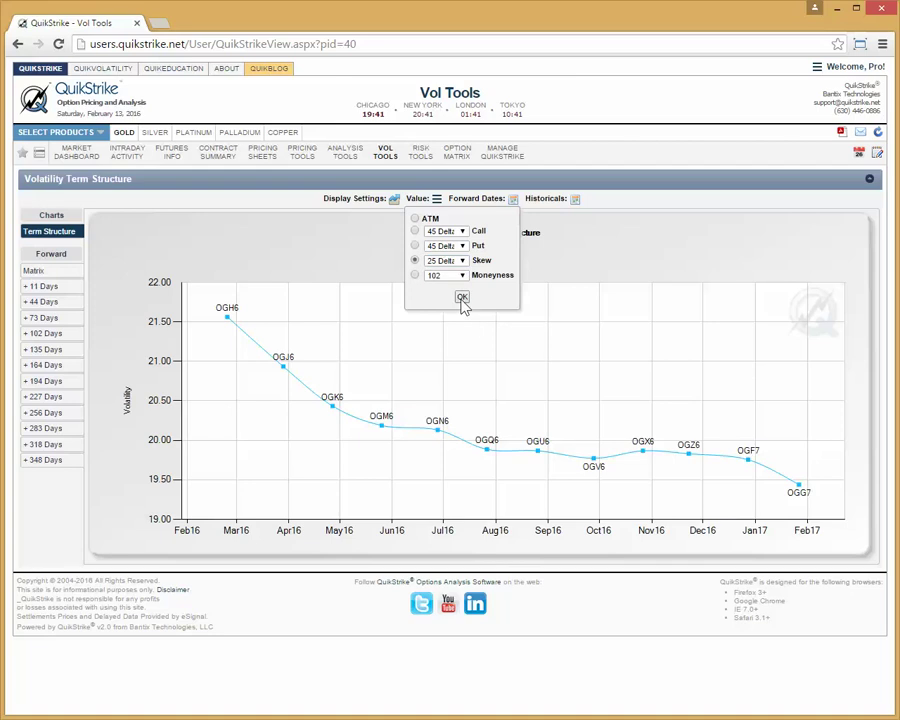
left_click(462, 299)
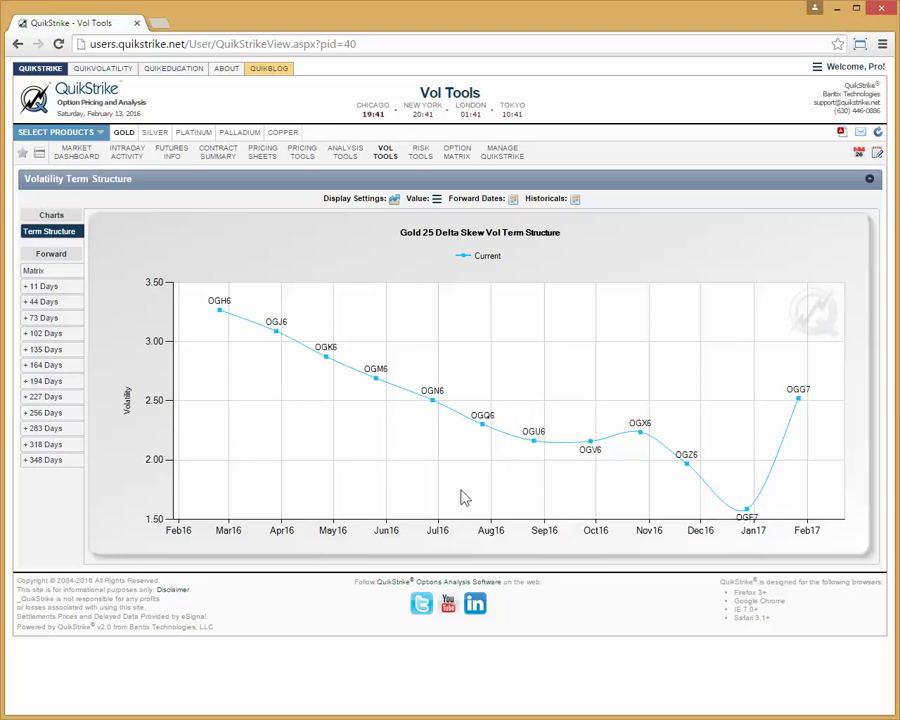
Step: Check the skew and call delta choices in the value settings and return the chart to ATM volatility
left_click(436, 198)
left_click(457, 261)
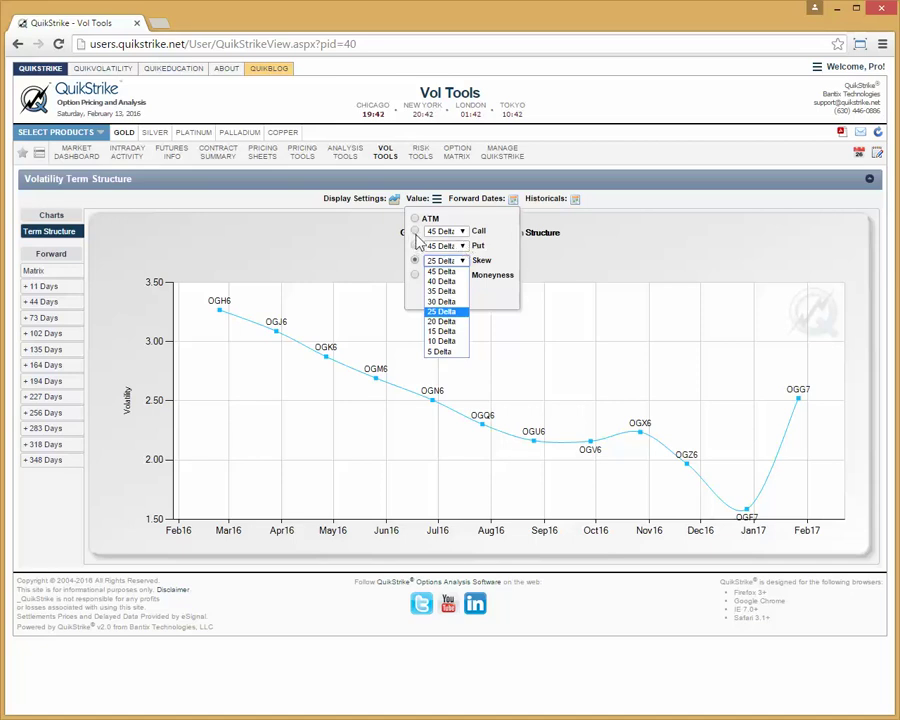
left_click(445, 231)
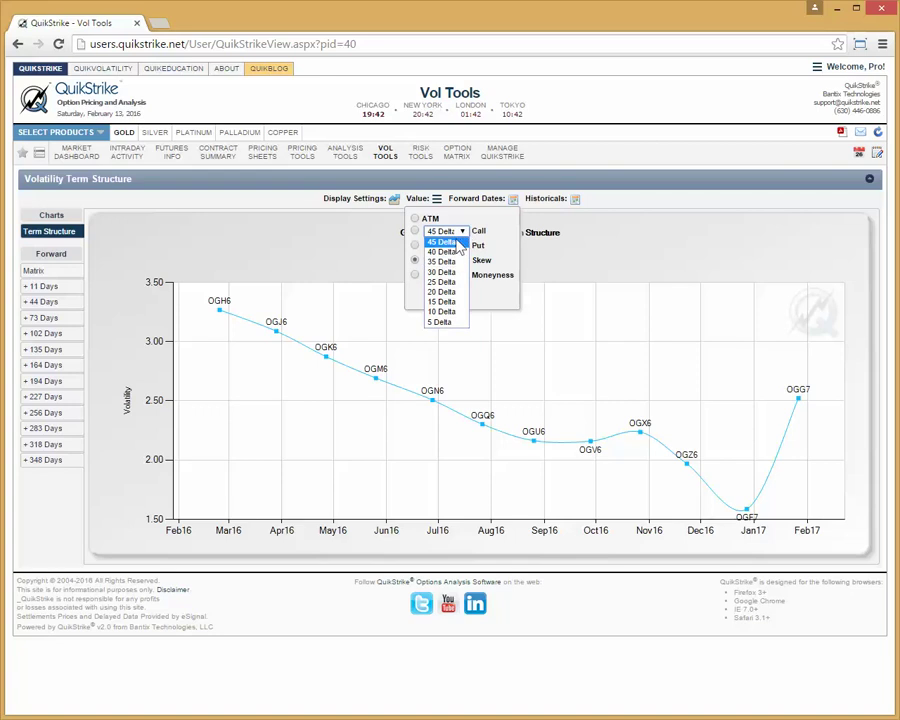
left_click(481, 223)
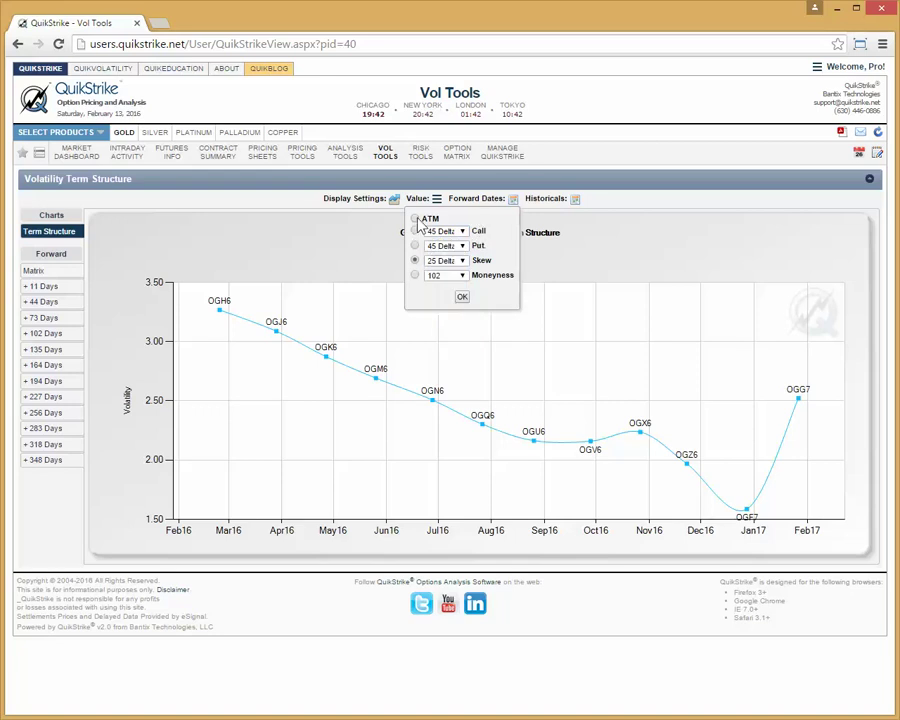
left_click(415, 219)
left_click(462, 299)
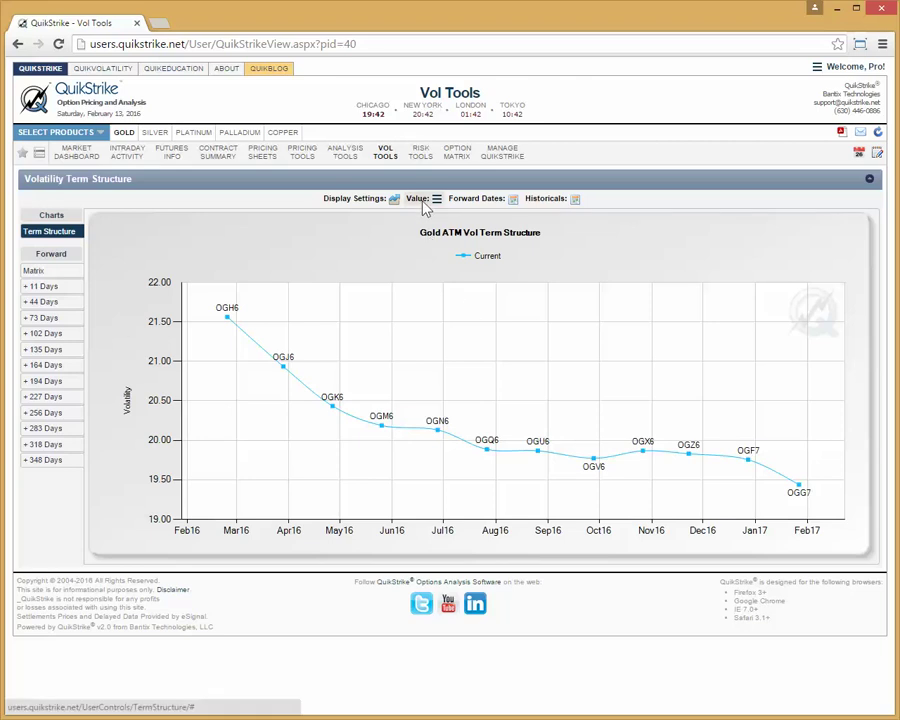
Step: Overlay the 1 Week, 2 Weeks and 3 Weeks historical curves on the Gold ATM volatility term structure
left_click(543, 200)
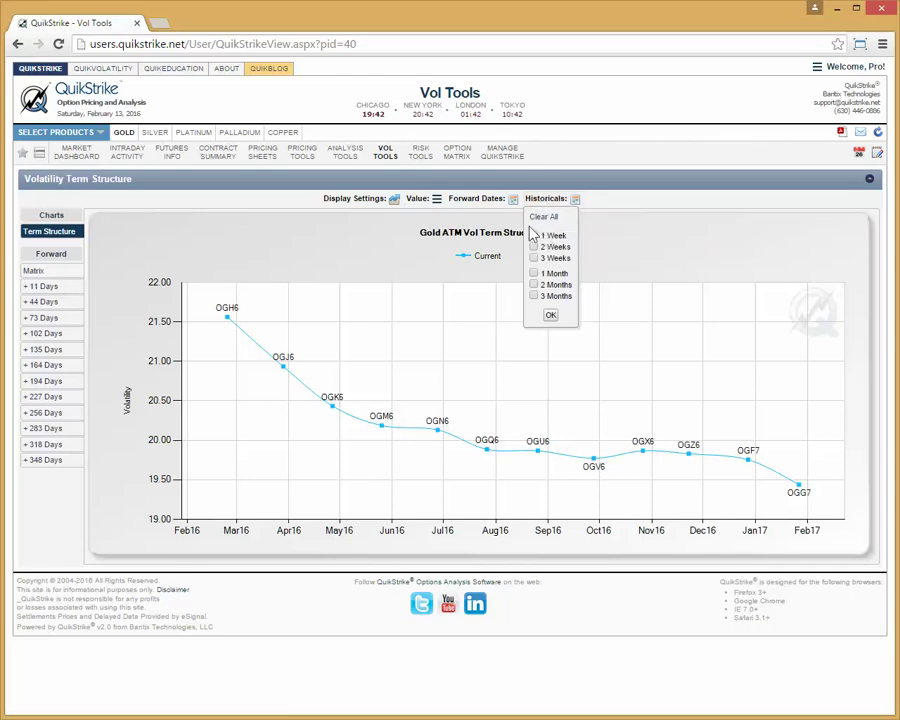
left_click(534, 247)
left_click(533, 236)
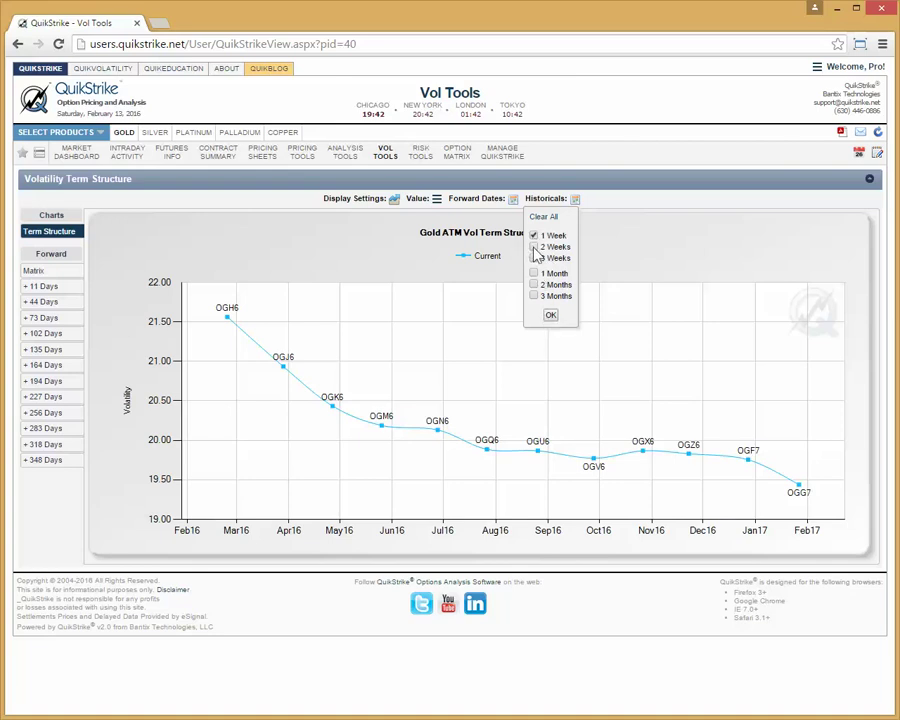
left_click(550, 316)
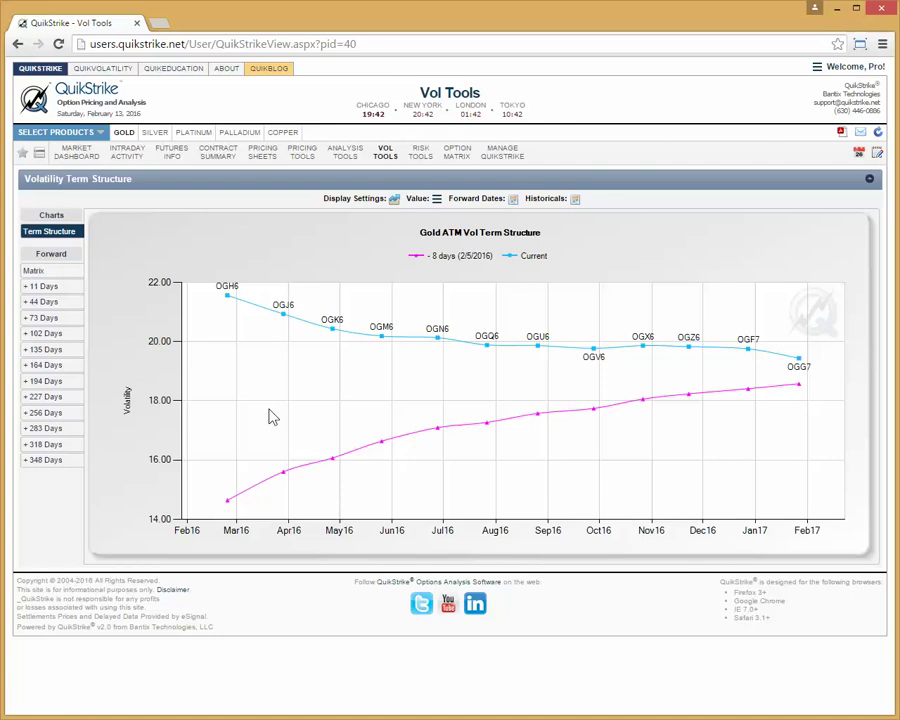
left_click(547, 203)
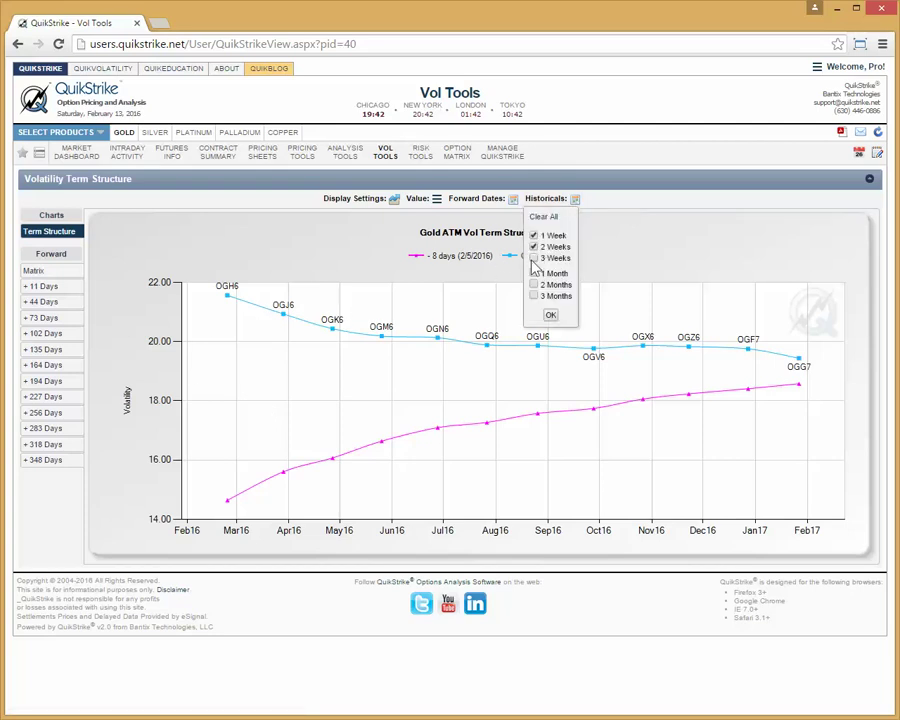
left_click(534, 258)
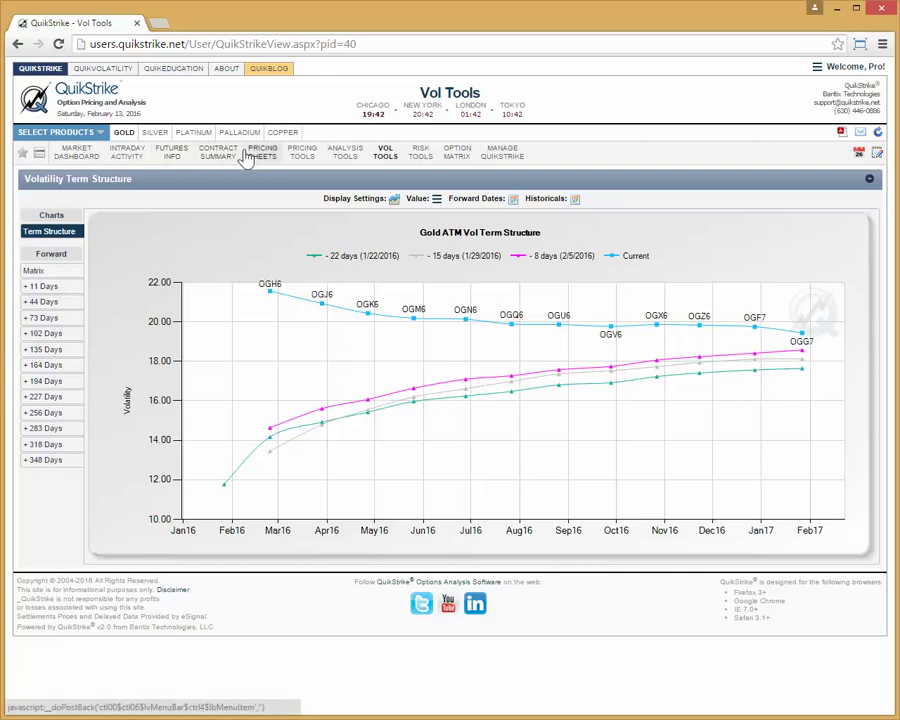
Step: Examine the one-month price history of the underlying GCJ6 future from the OGH6 pricing sheet and return to the term structure
mouse_move(255, 158)
left_click(290, 213)
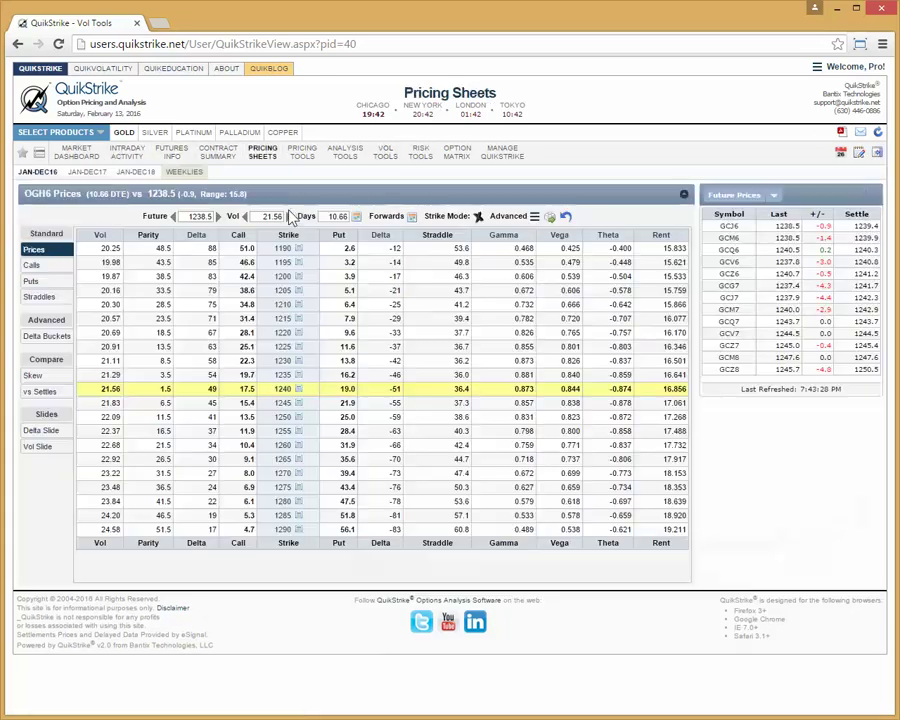
left_click(160, 194)
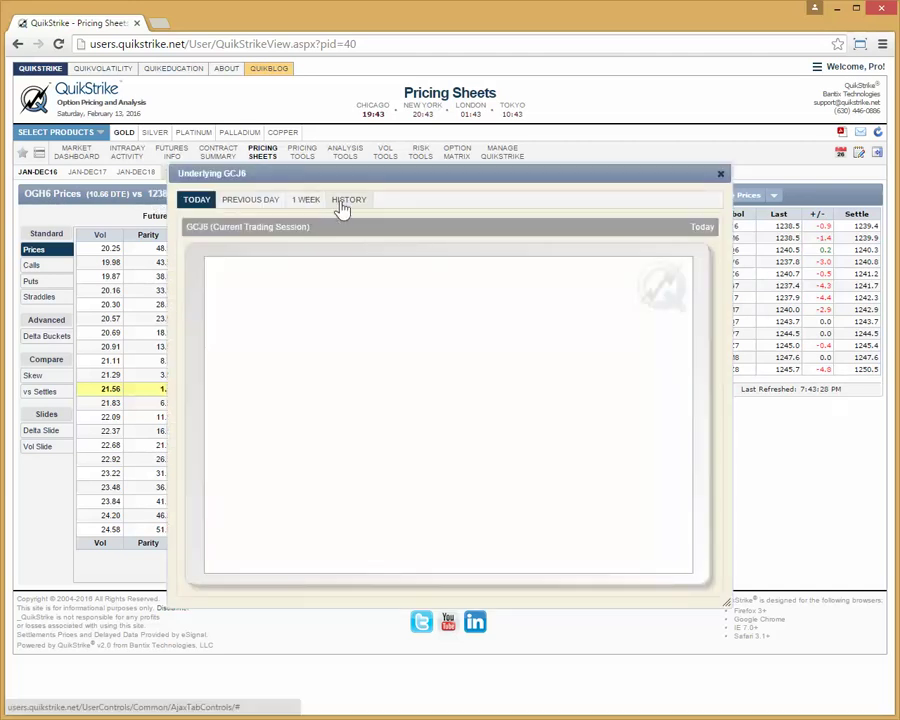
left_click(351, 219)
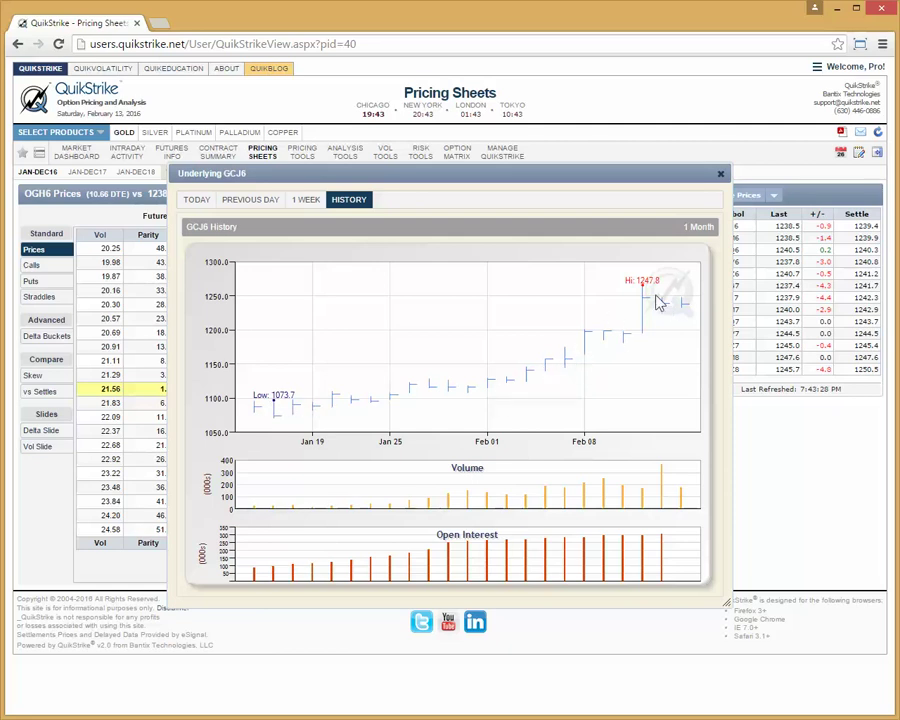
left_click(720, 174)
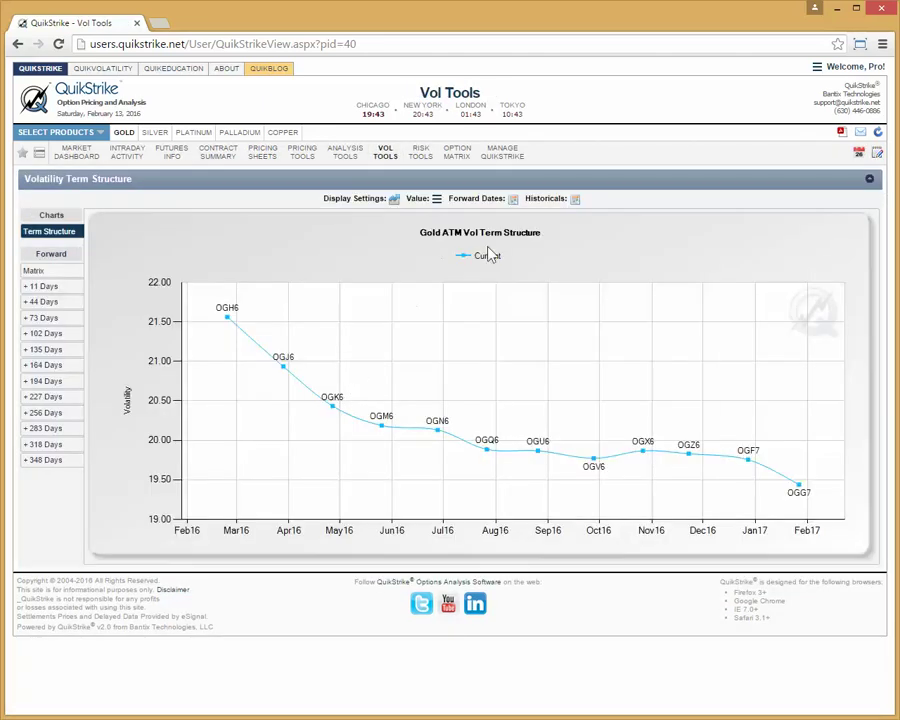
Step: Add the 3 Weeks historical curve to the term structure chart for comparison with the current curve
left_click(575, 198)
left_click(533, 258)
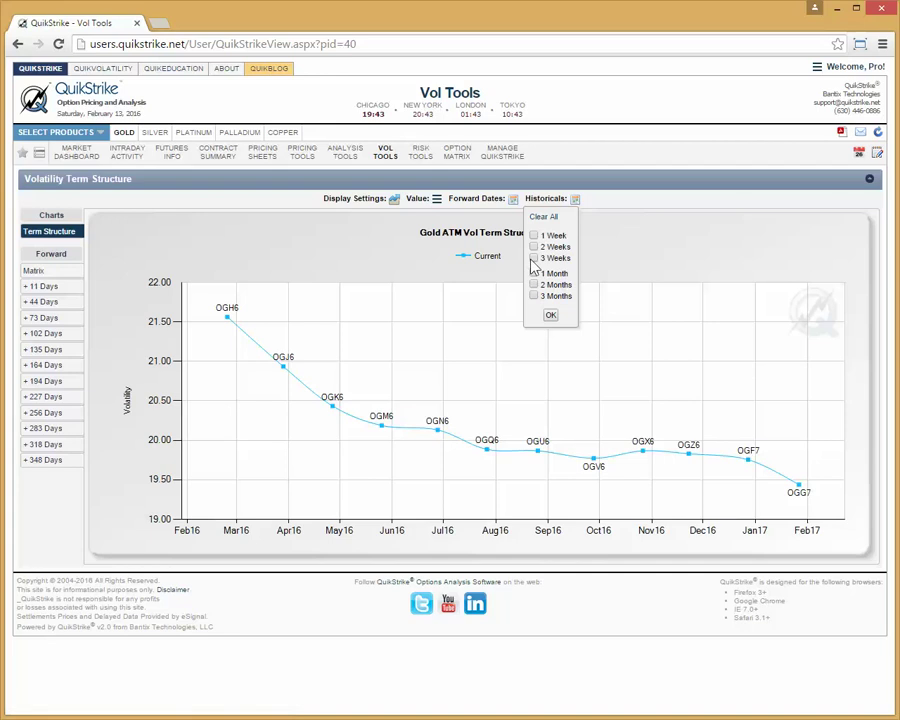
left_click(550, 316)
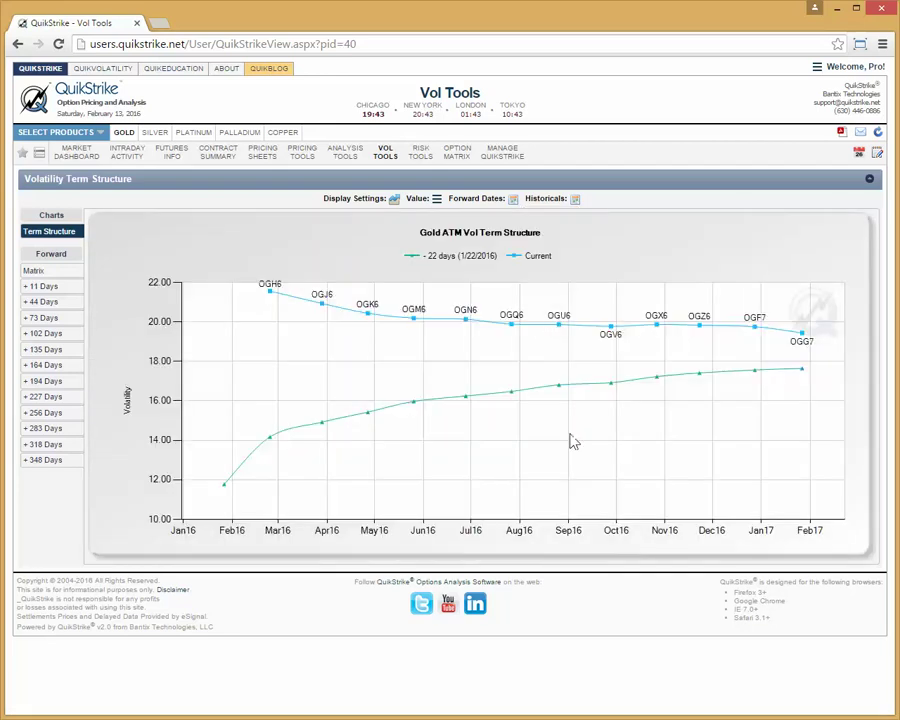
Step: Replace the 3 Weeks historical curve with the 1 Month, 2 Months and 3 Months curves
left_click(575, 198)
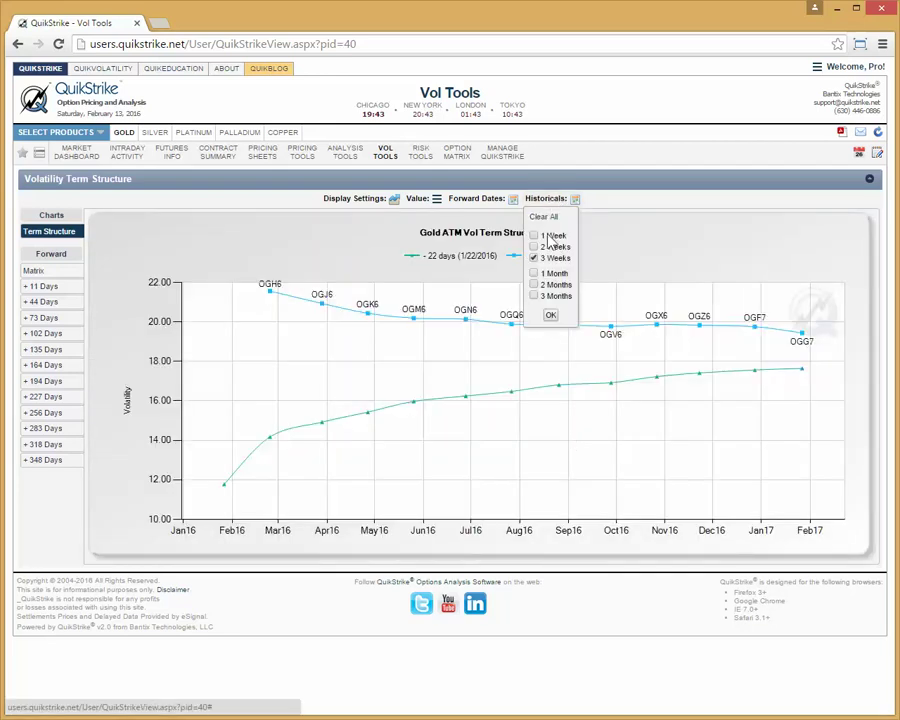
left_click(533, 273)
left_click(533, 285)
left_click(533, 296)
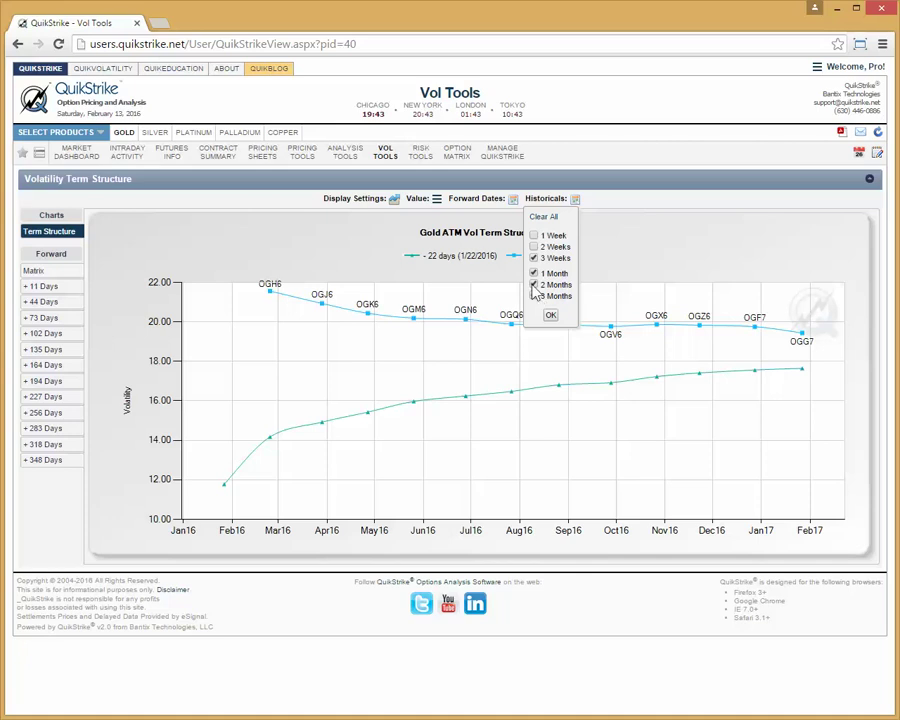
left_click(533, 258)
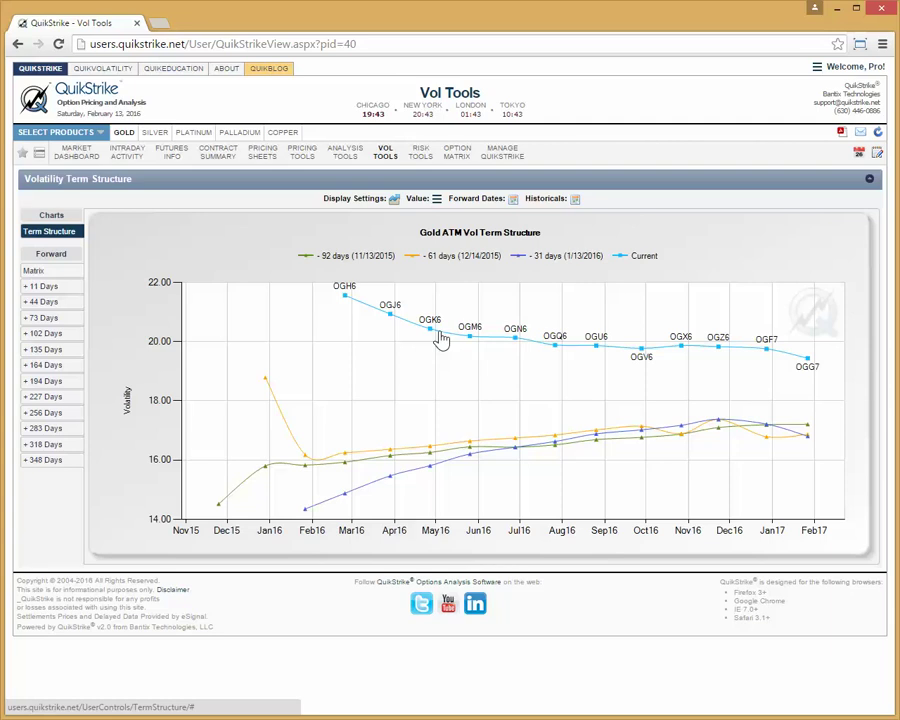
Step: Clear all historical curves from the chart and show the settle volatility alongside the current volatility
left_click(575, 198)
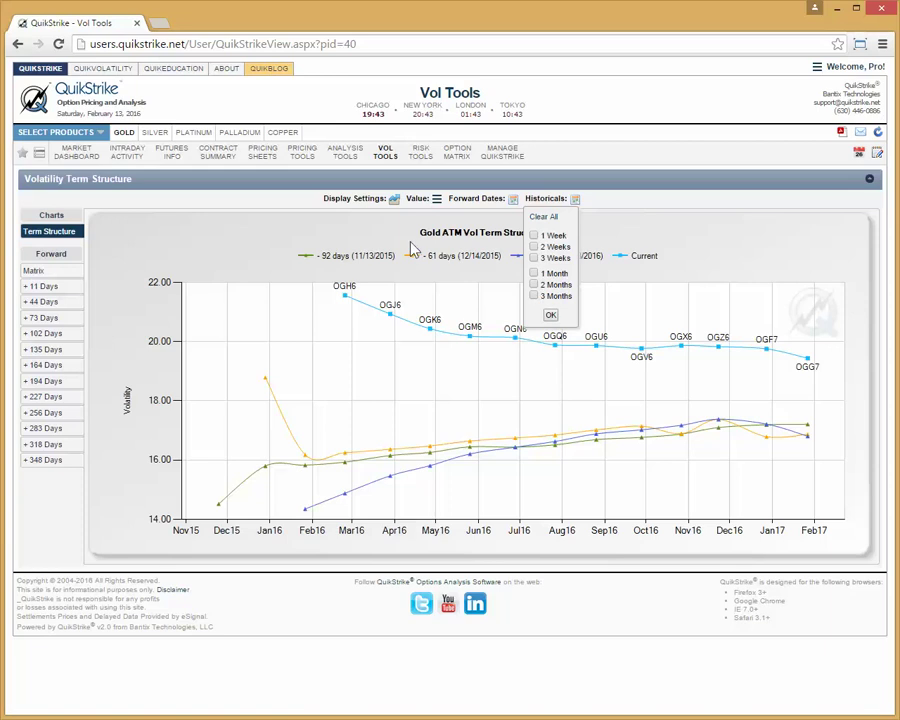
left_click(550, 314)
left_click(394, 198)
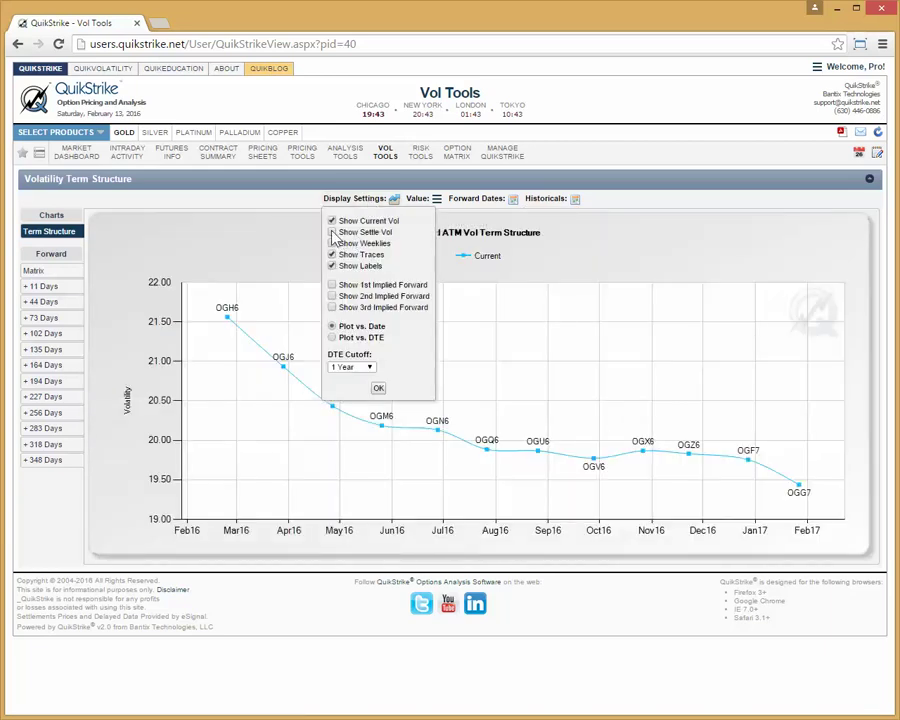
left_click(379, 390)
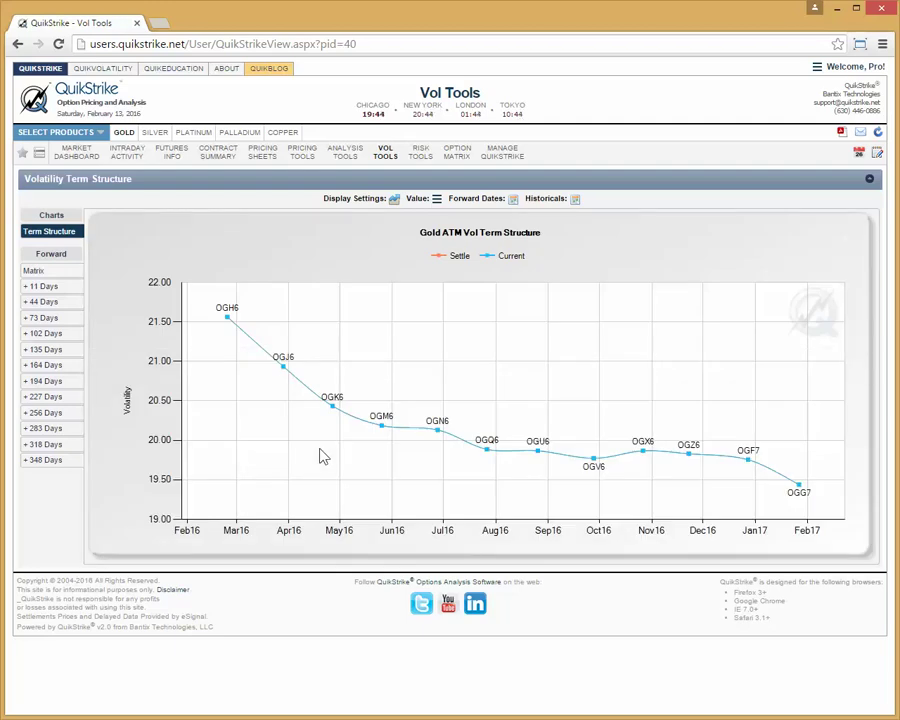
Step: Check the available historical periods and turn off the settle volatility curve
left_click(574, 198)
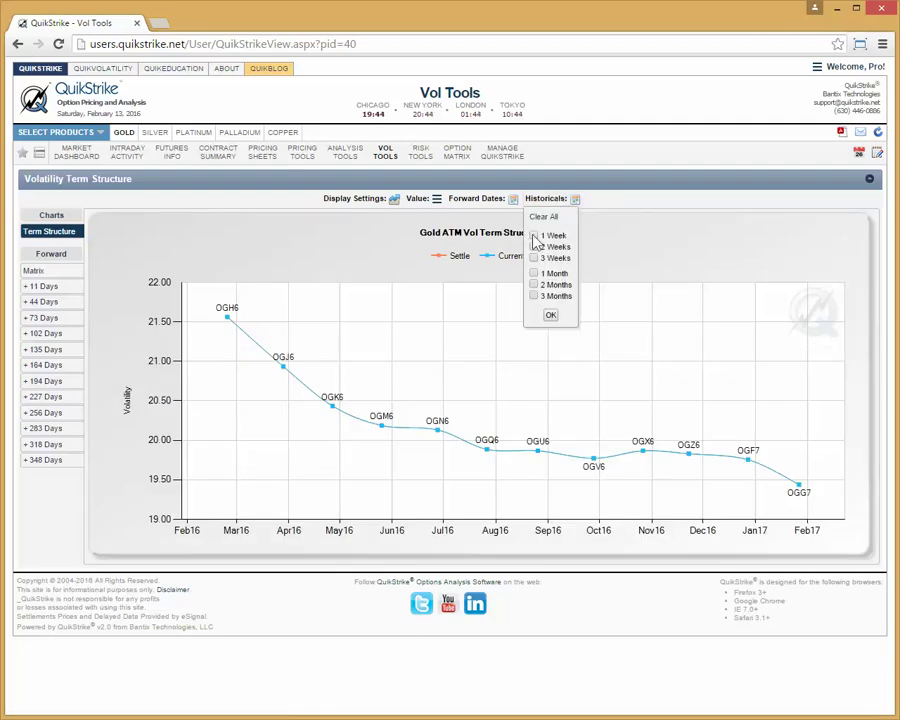
left_click(369, 258)
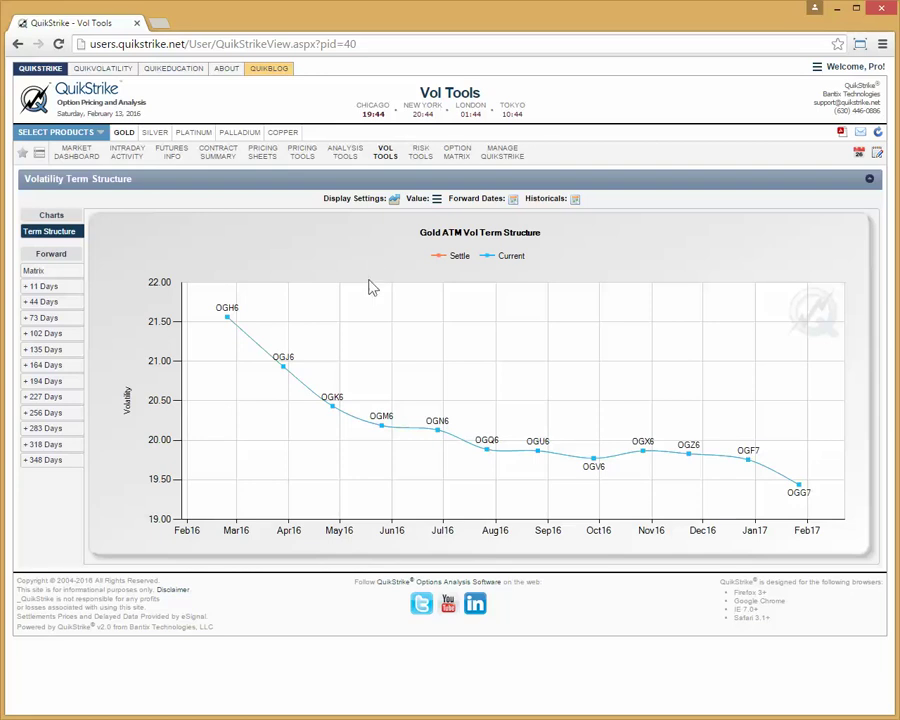
left_click(375, 198)
left_click(334, 232)
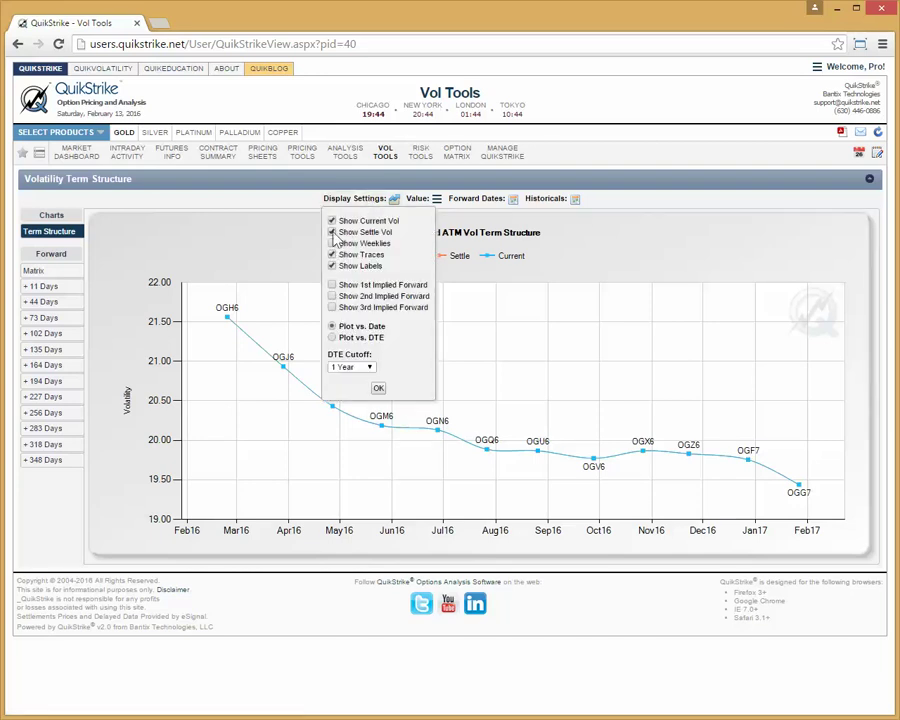
left_click(155, 357)
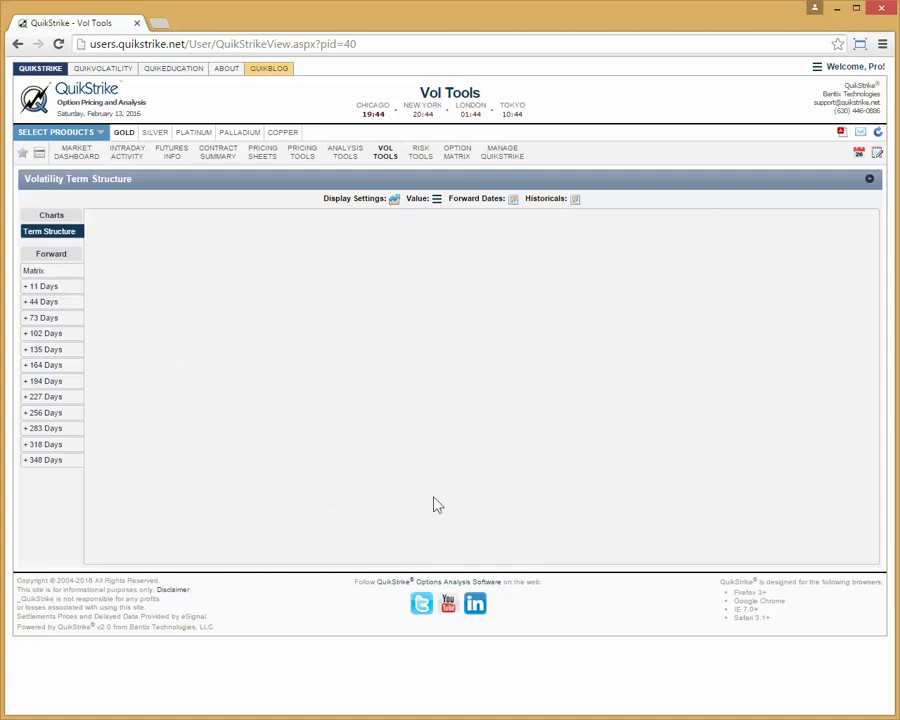
Step: Show the 1st Implied Forward on the term structure chart
left_click(365, 201)
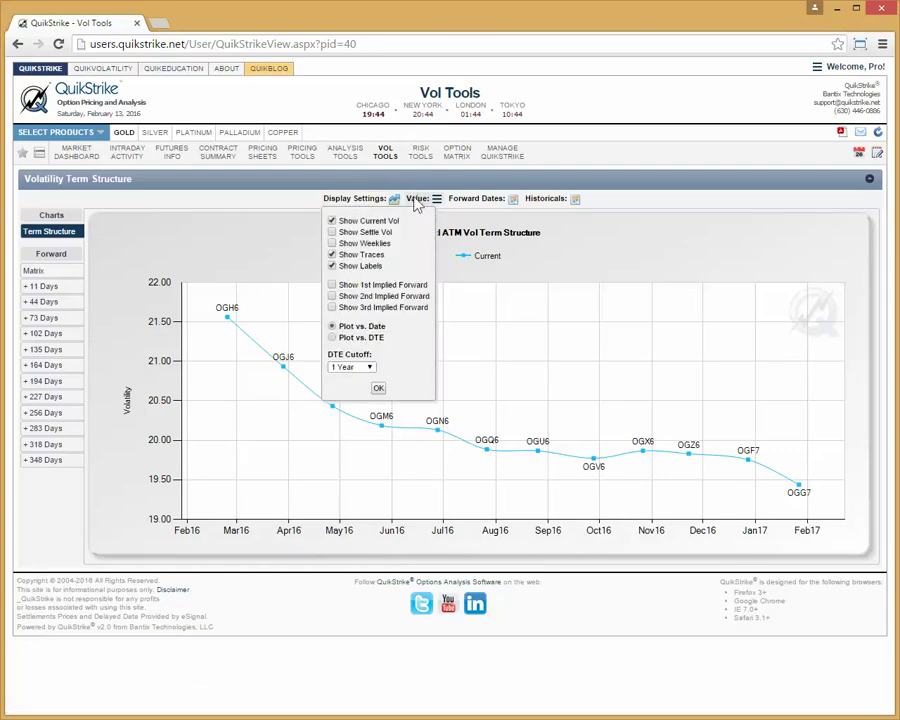
left_click(418, 200)
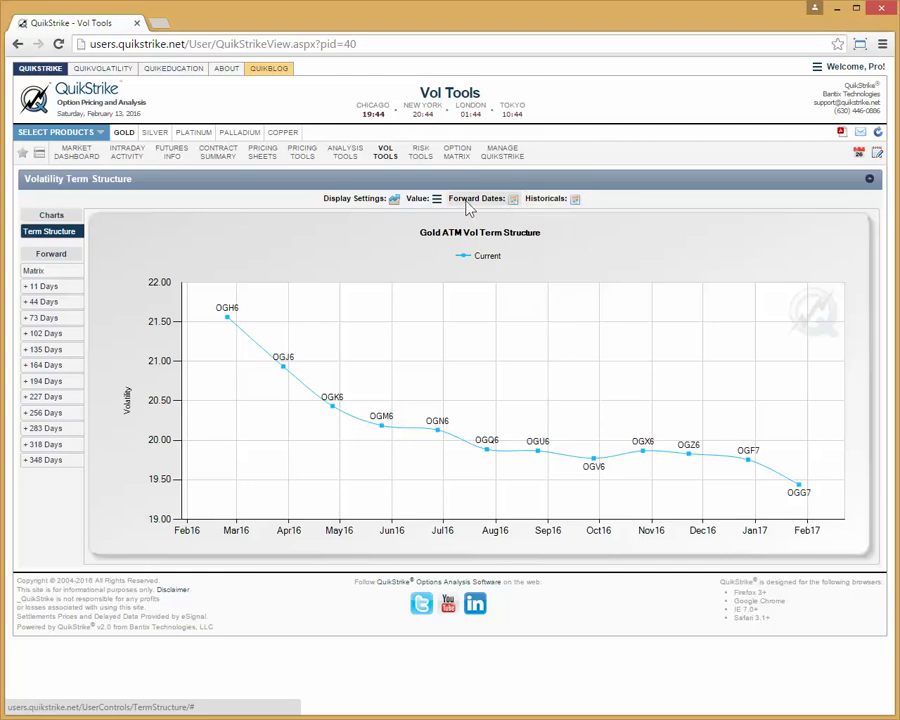
left_click(365, 200)
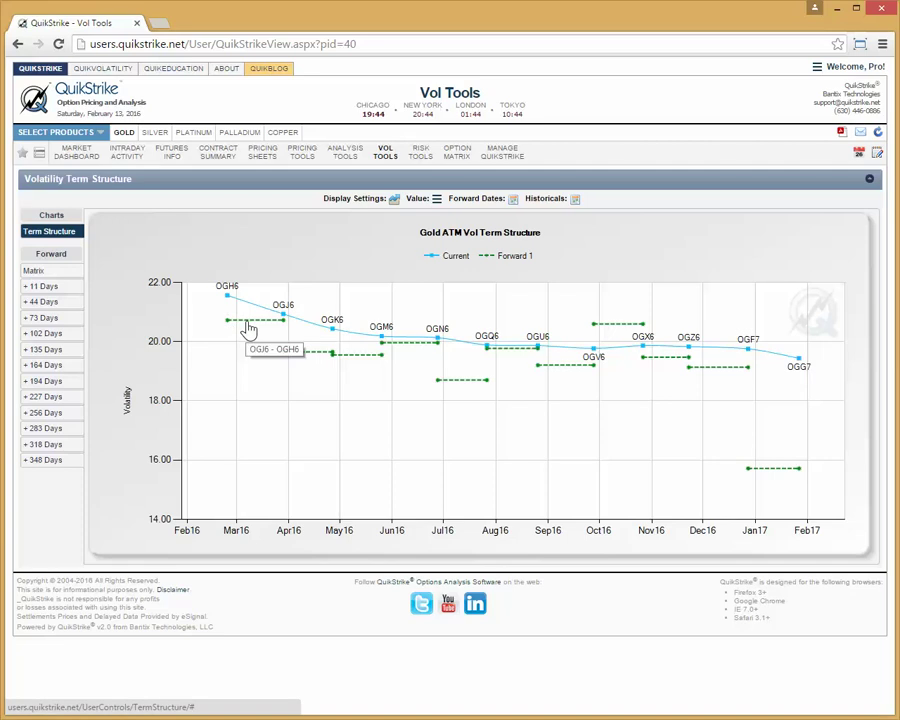
Step: Examine the forward volatility calculations for the OGJ6 - OGH6 and OGK6 - OGJ6 segments
left_click(249, 330)
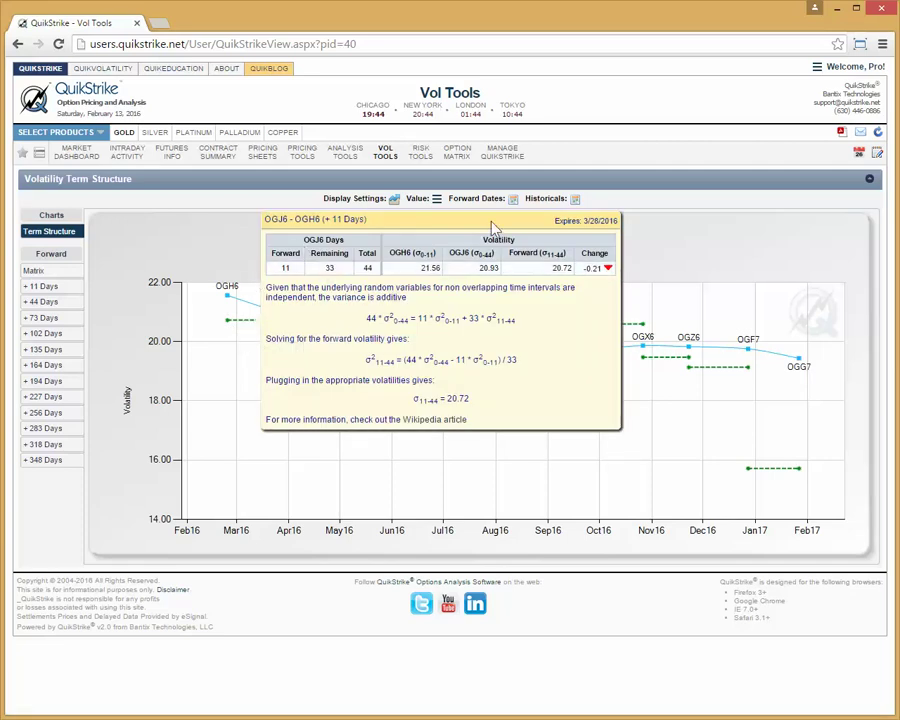
left_click(638, 256)
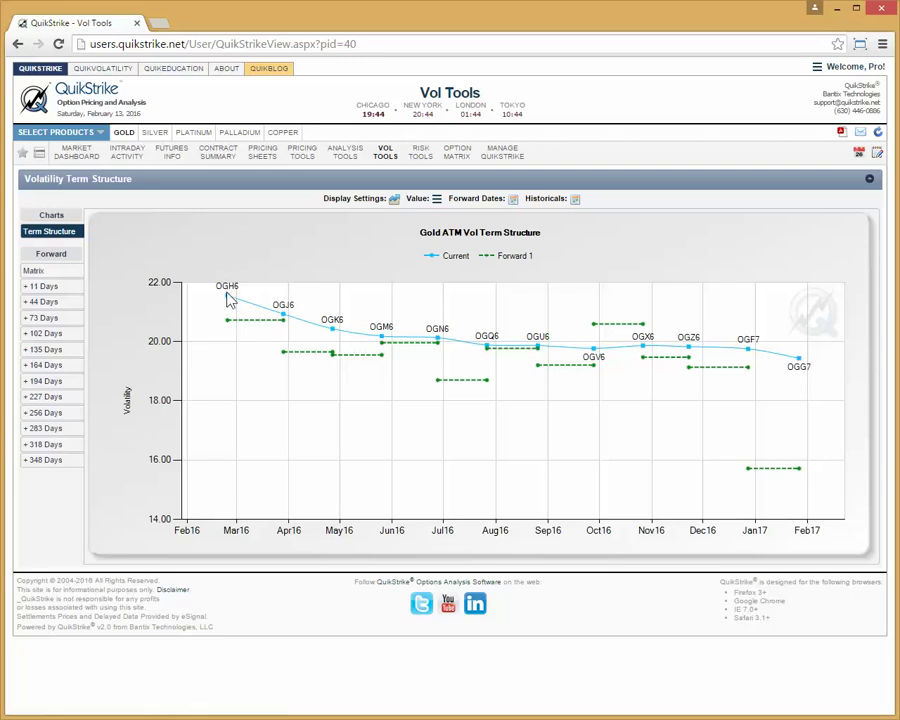
left_click(266, 328)
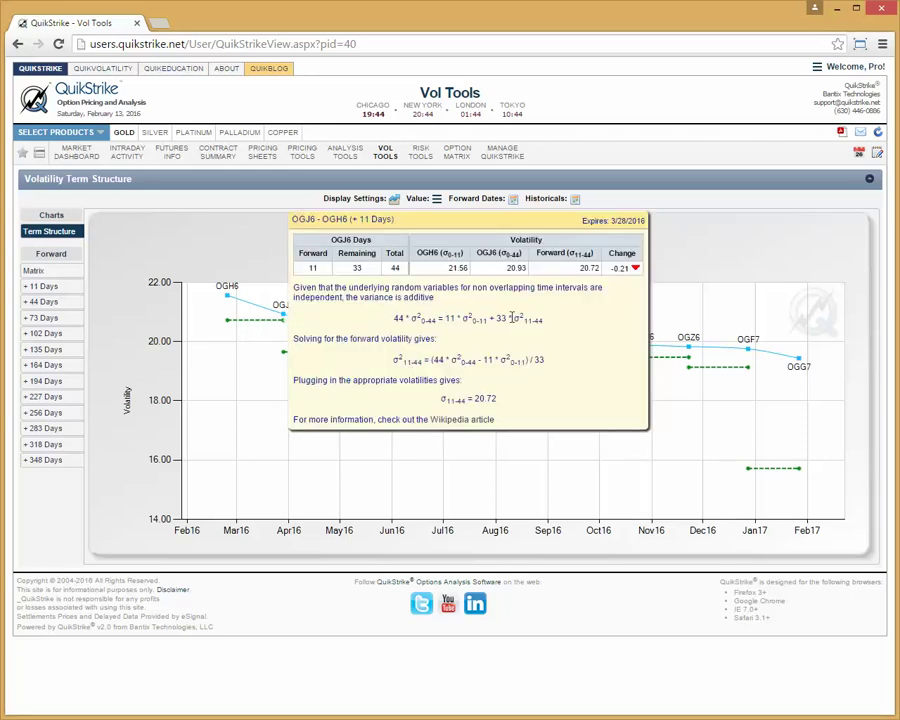
left_click(674, 276)
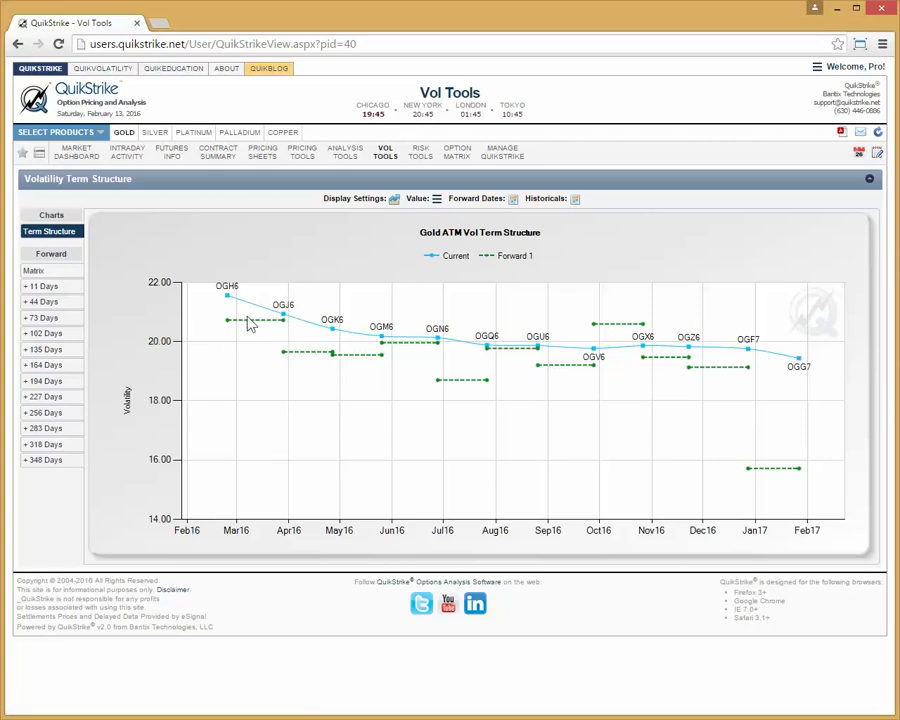
mouse_move(287, 320)
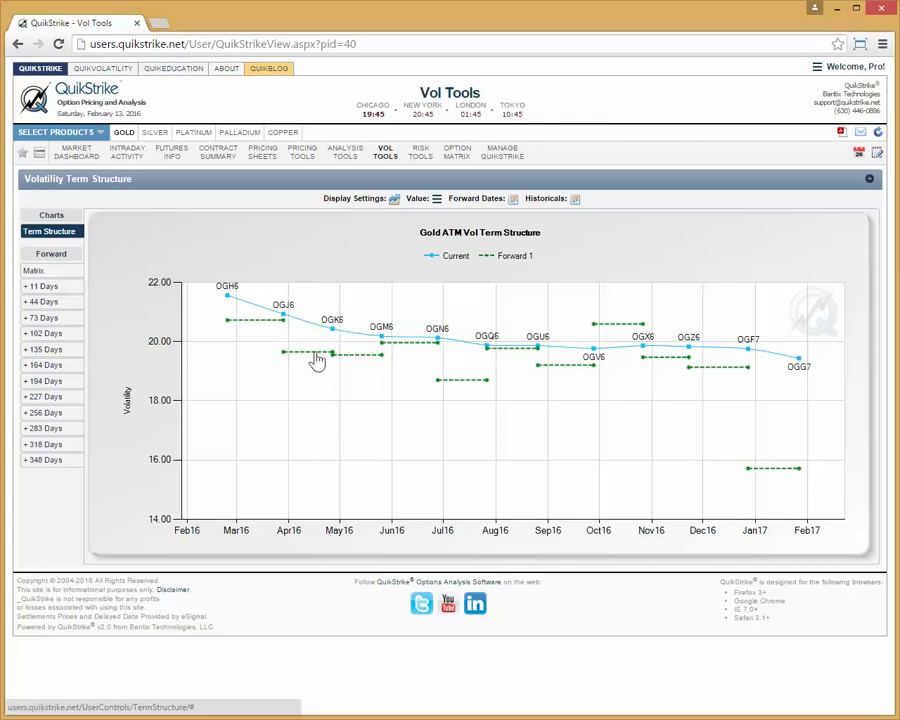
mouse_move(316, 360)
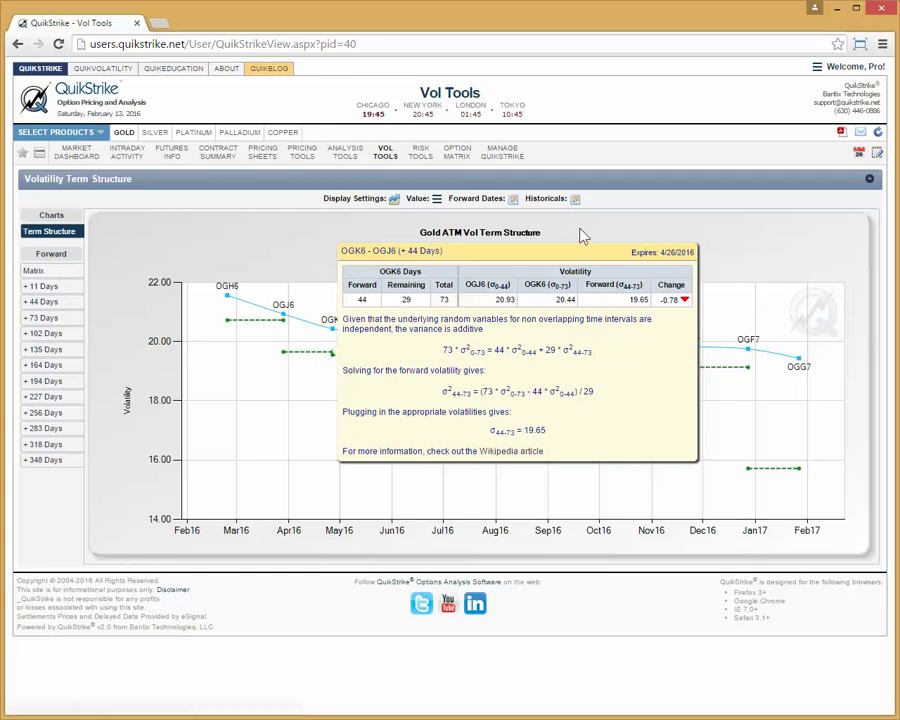
Step: Hide the 1st Implied Forward segments and look at the historical period choices
left_click(388, 202)
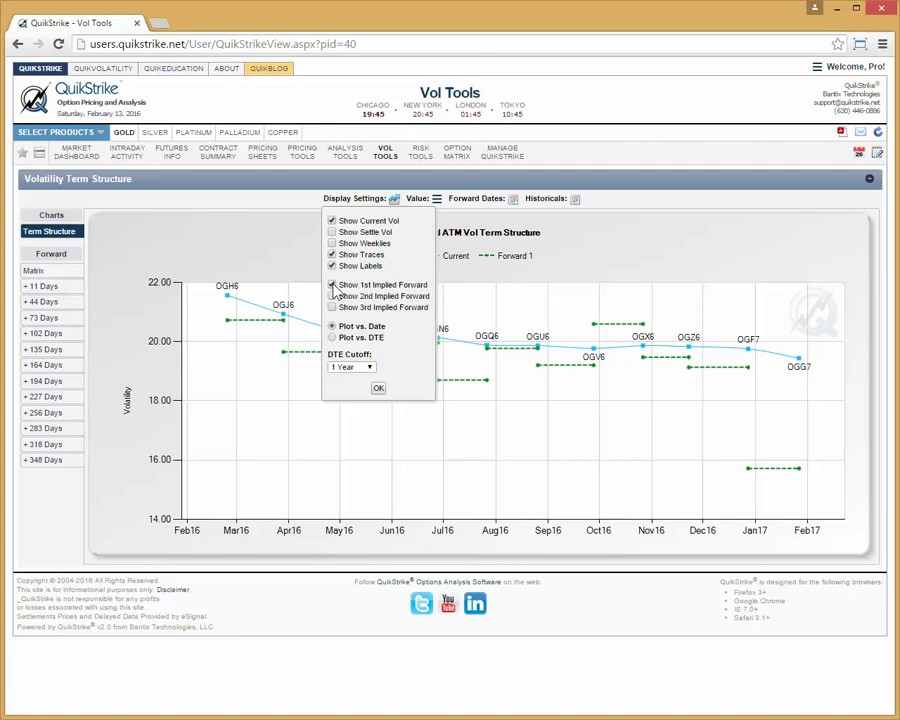
left_click(373, 390)
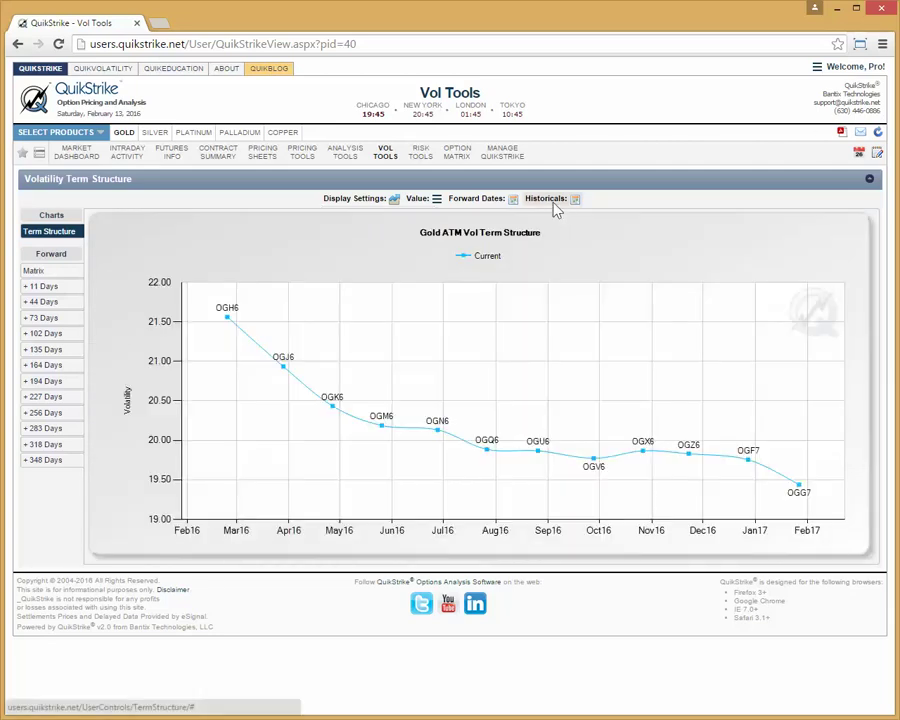
left_click(557, 201)
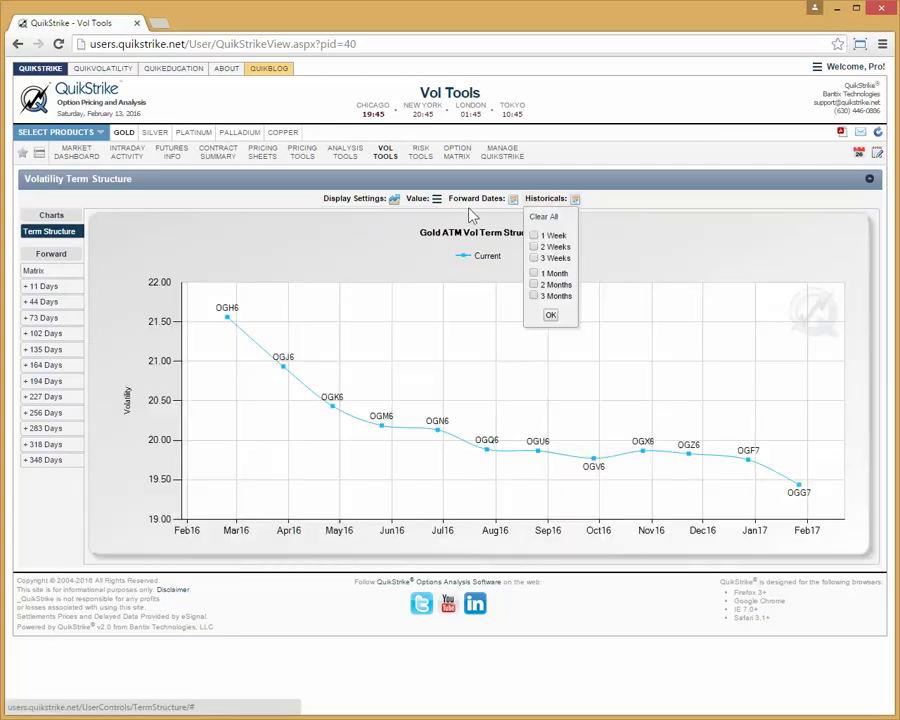
Step: Turn the 1st Implied Forward display back on for the term structure chart
left_click(370, 199)
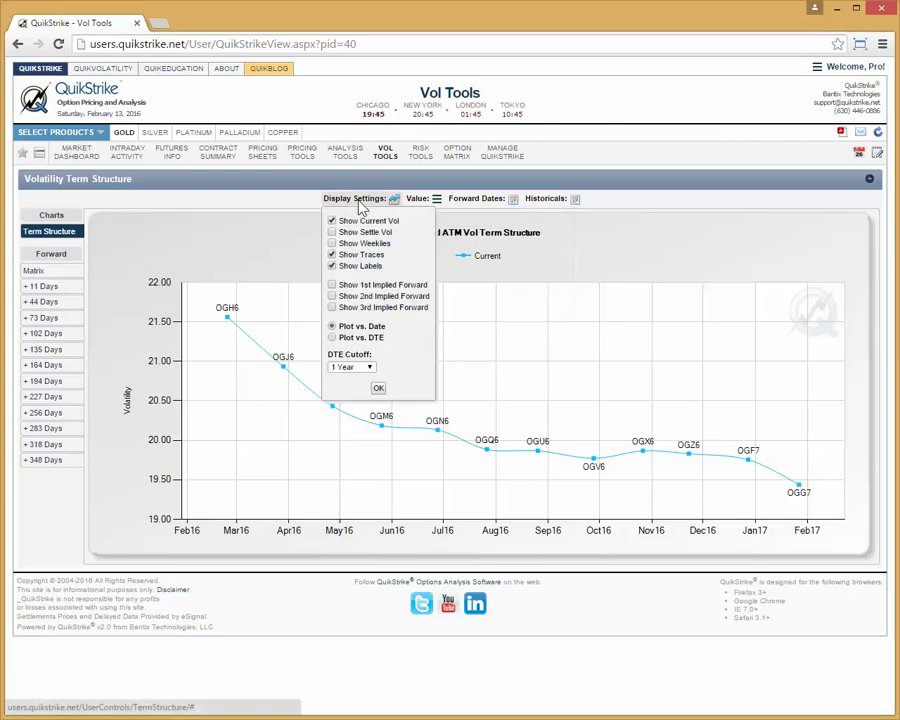
left_click(333, 286)
left_click(378, 388)
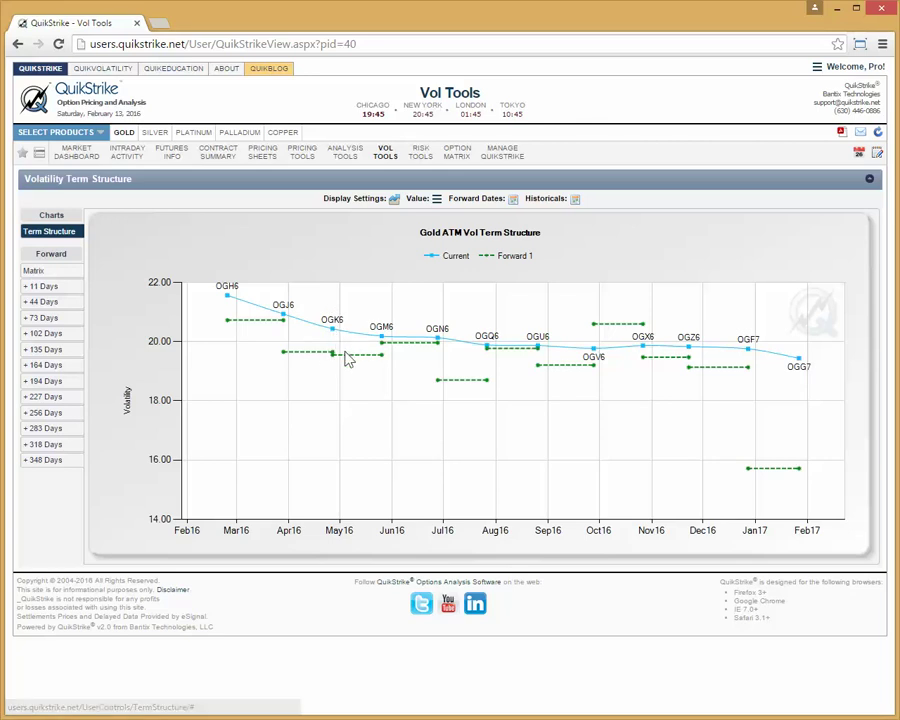
Step: Examine the forward volatility calculation for the OGQ6 - OGN6 segment on the term structure chart
mouse_move(335, 338)
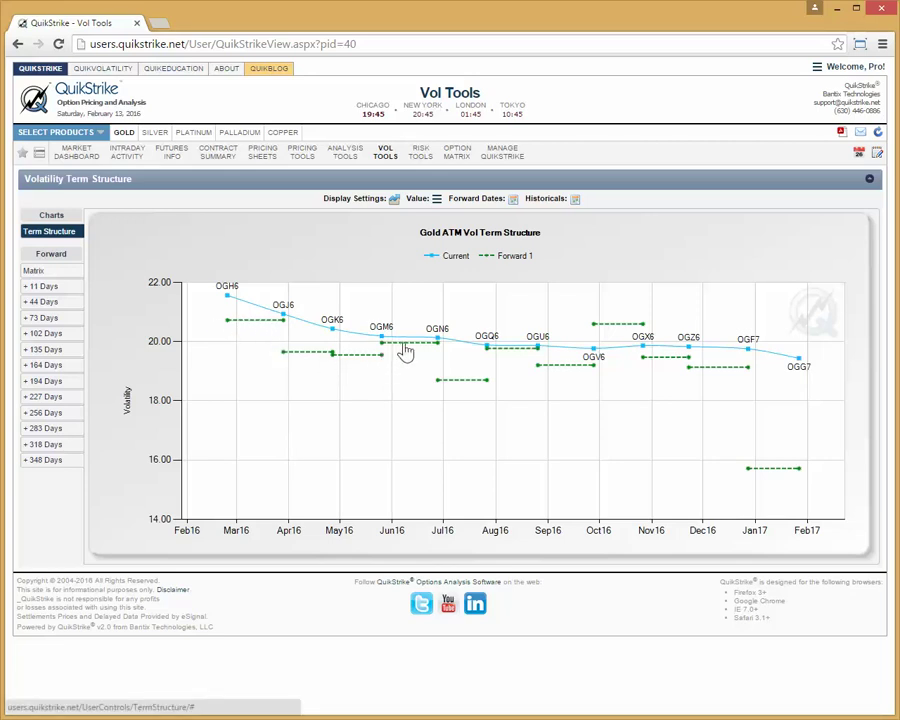
mouse_move(459, 390)
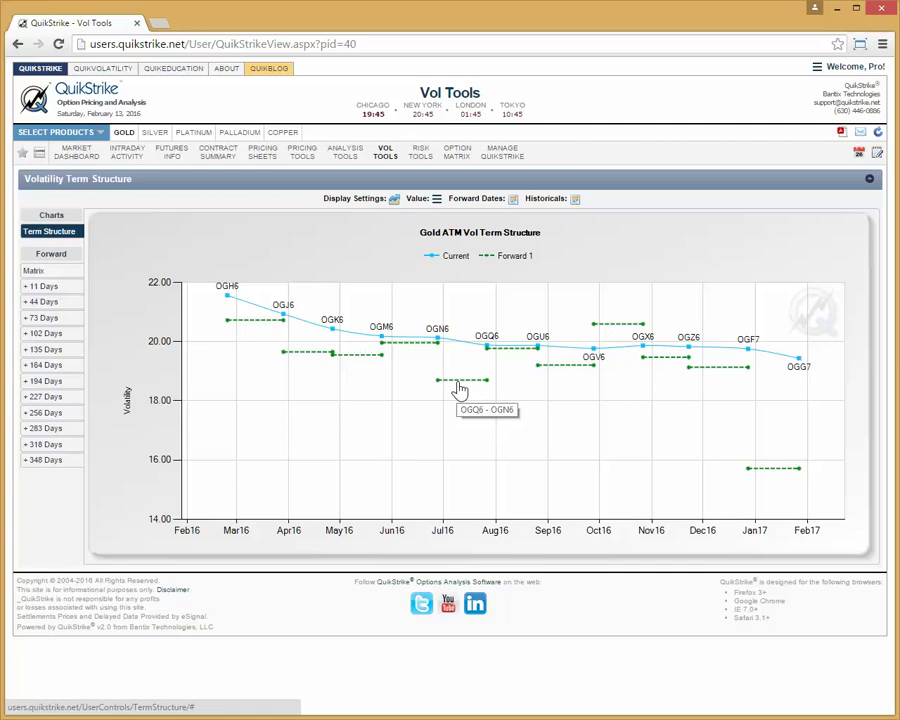
left_click(459, 389)
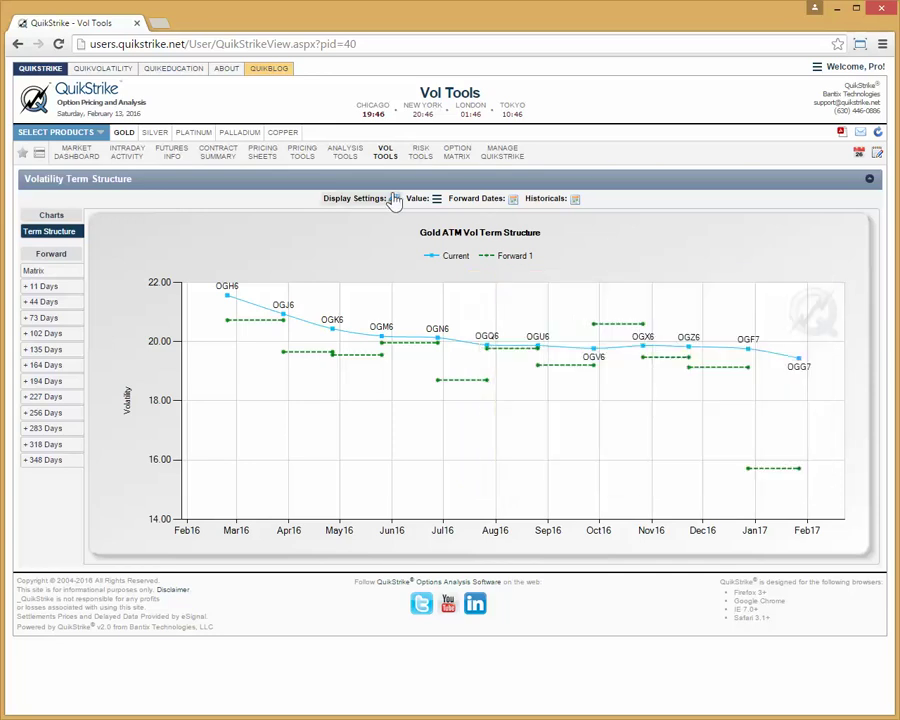
Step: Hide the 1st Implied Forward segments on the Gold term structure chart
left_click(346, 201)
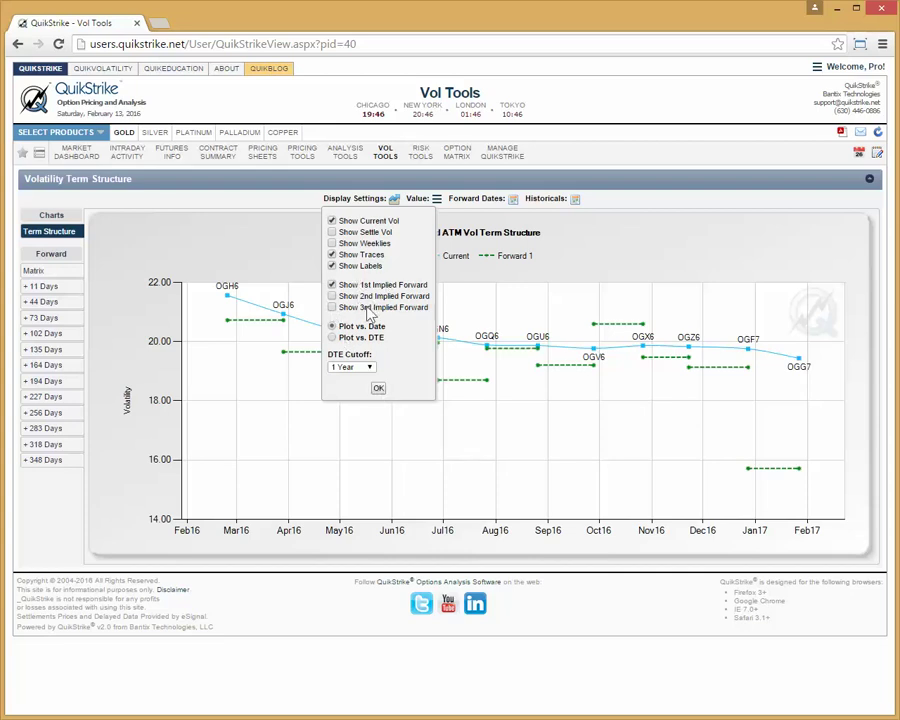
left_click(378, 388)
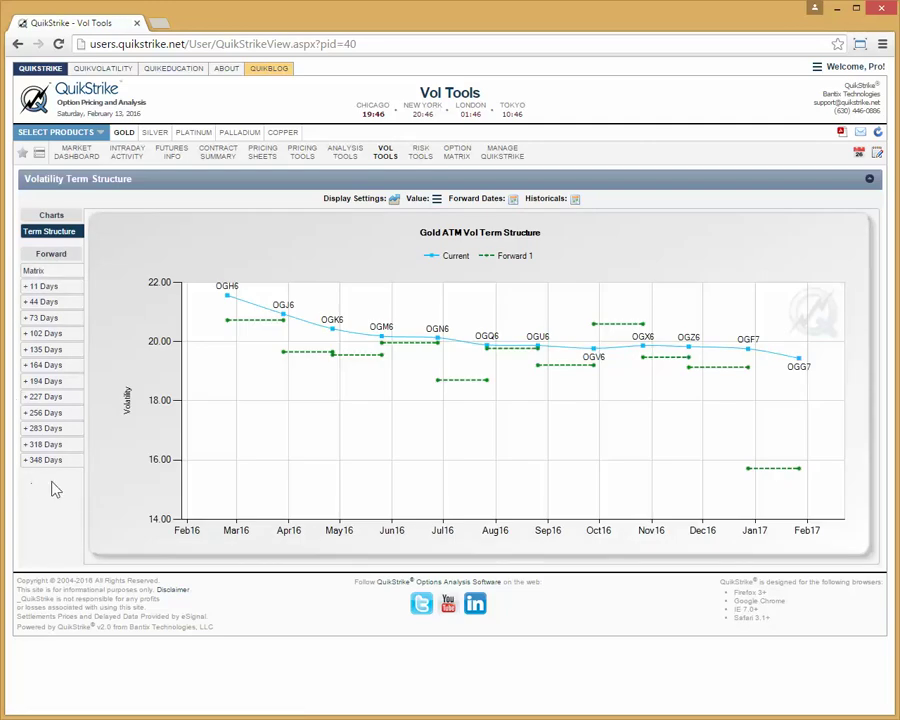
left_click(345, 203)
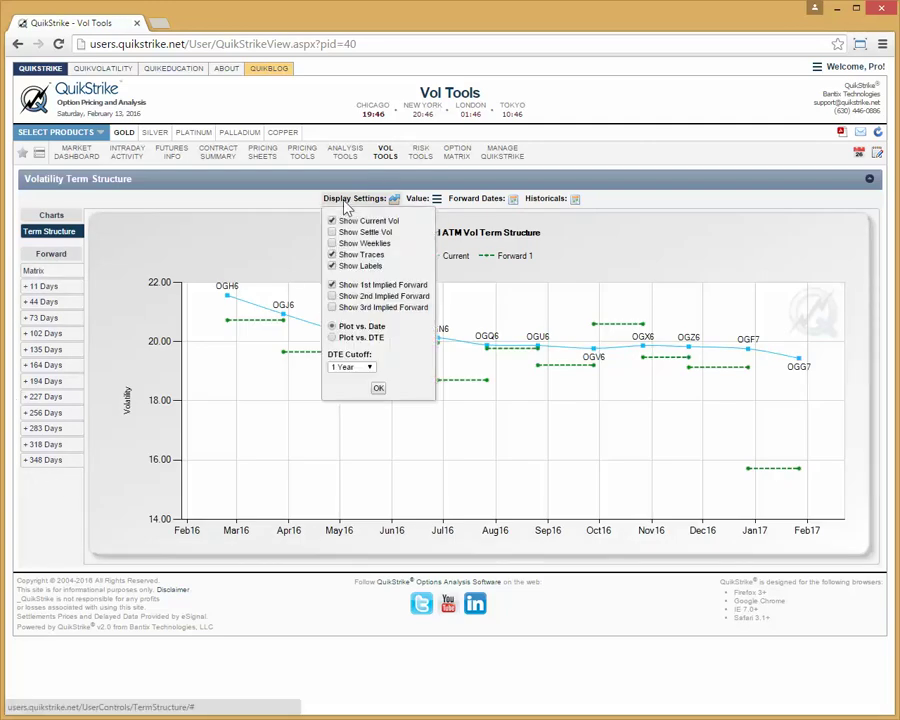
left_click(379, 389)
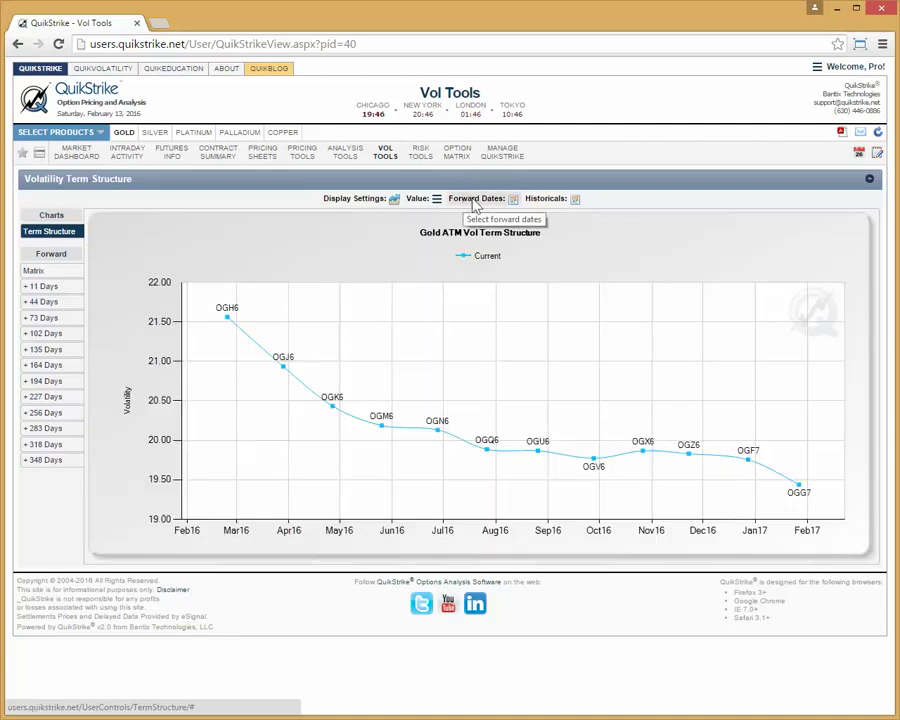
Step: Add the + 11 Days forward curve for the 2/24/2016 OGH6 date and compare it with the current curve
left_click(476, 200)
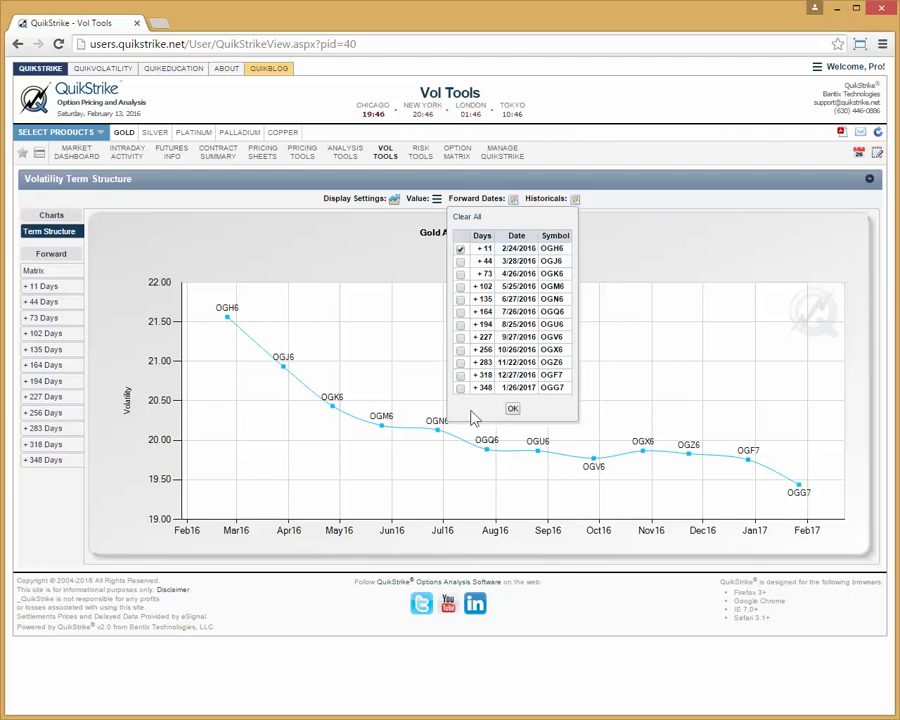
left_click(468, 535)
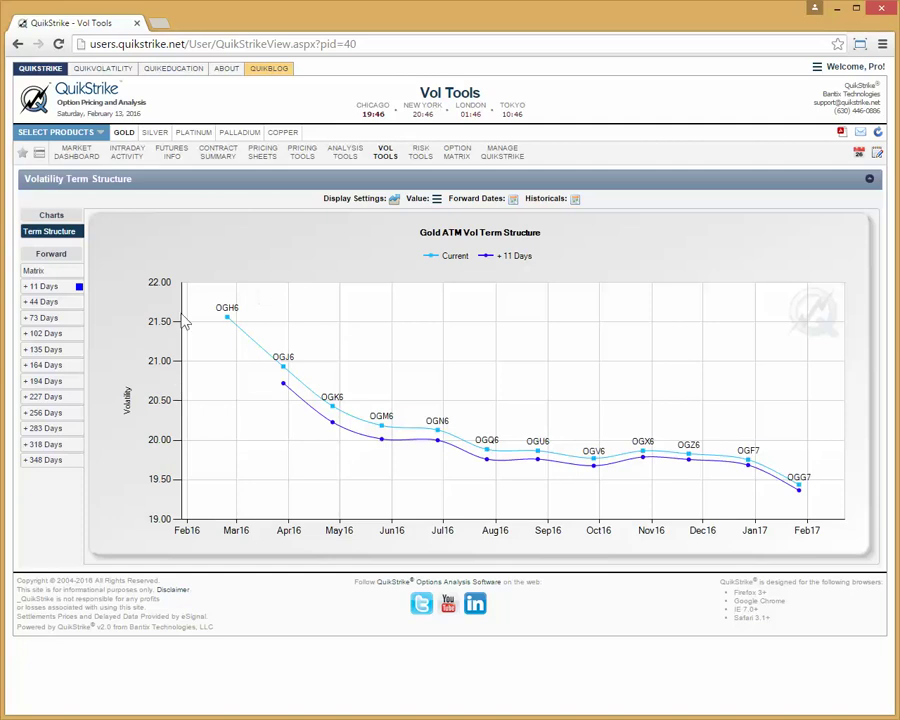
left_click(513, 198)
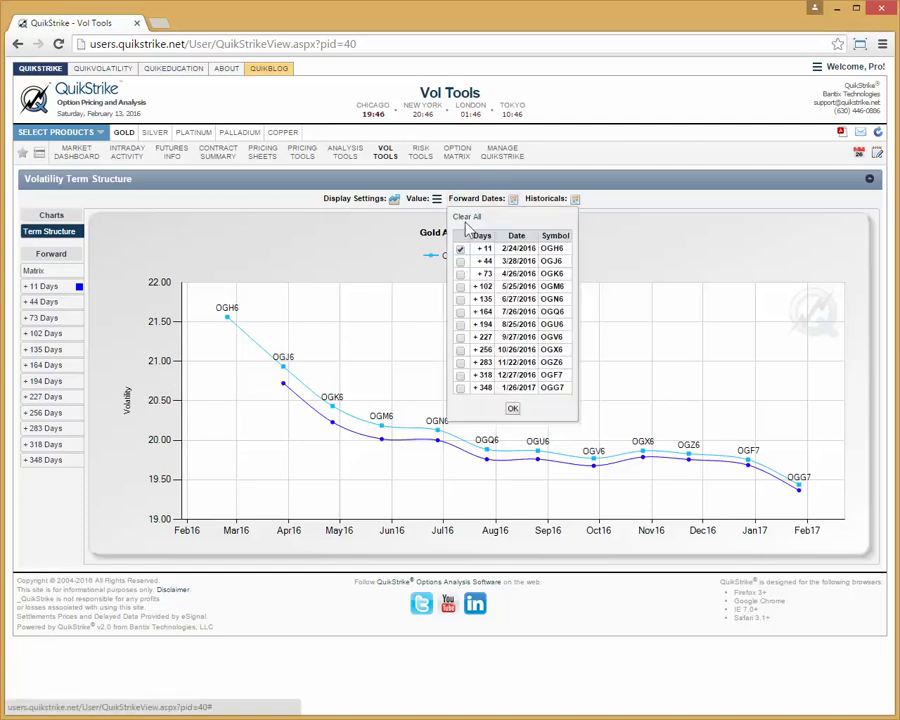
left_click(320, 255)
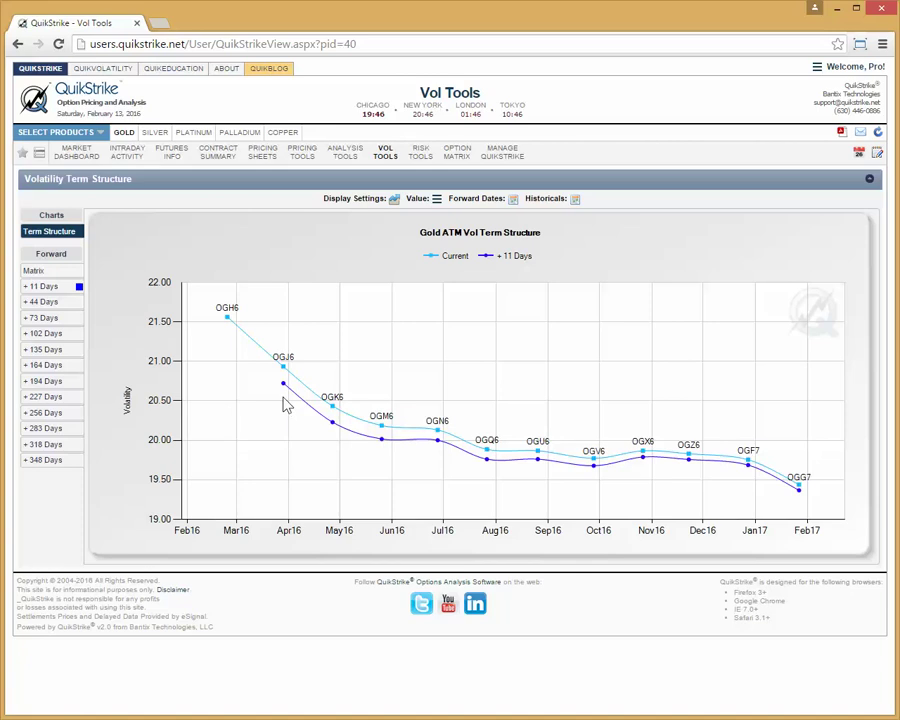
left_click(229, 324)
Step: Replace the + 11 Days forward curve with the + 44 Days curve for the 3/28/2016 OGJ6 date
left_click(513, 199)
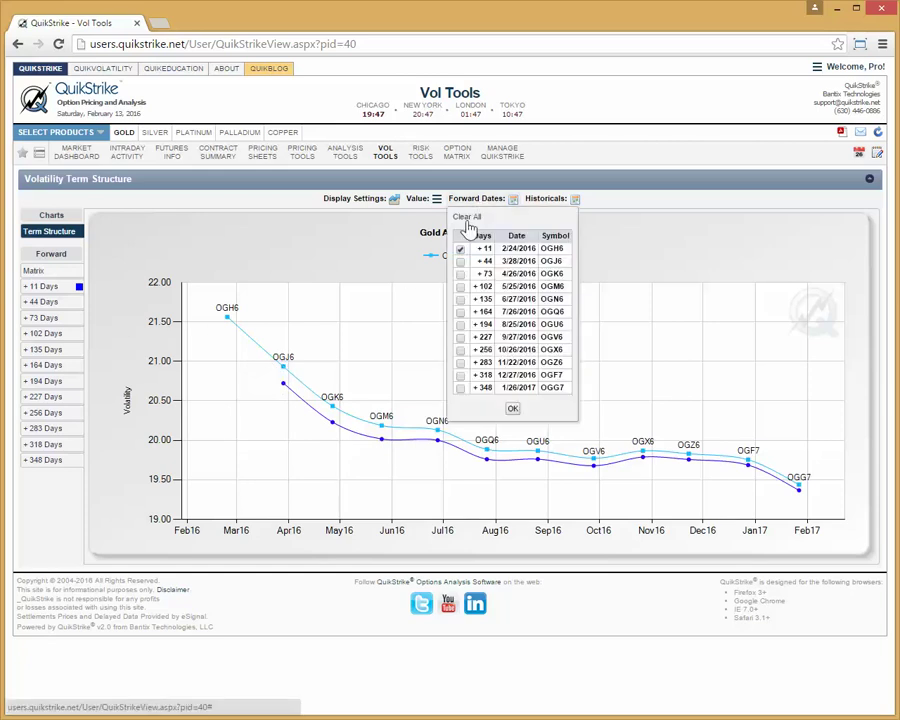
left_click(461, 261)
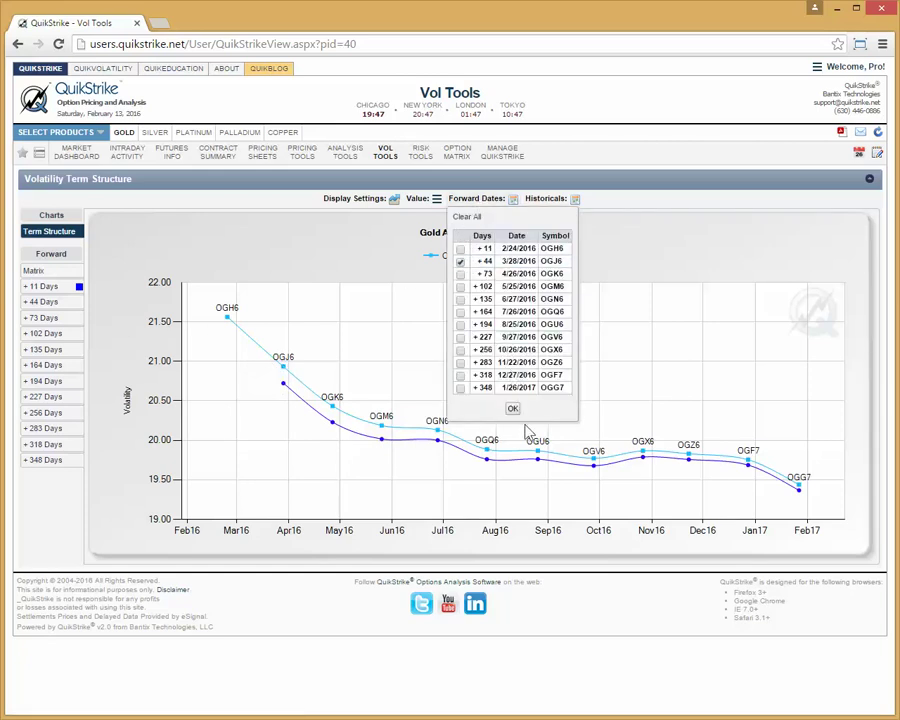
left_click(512, 411)
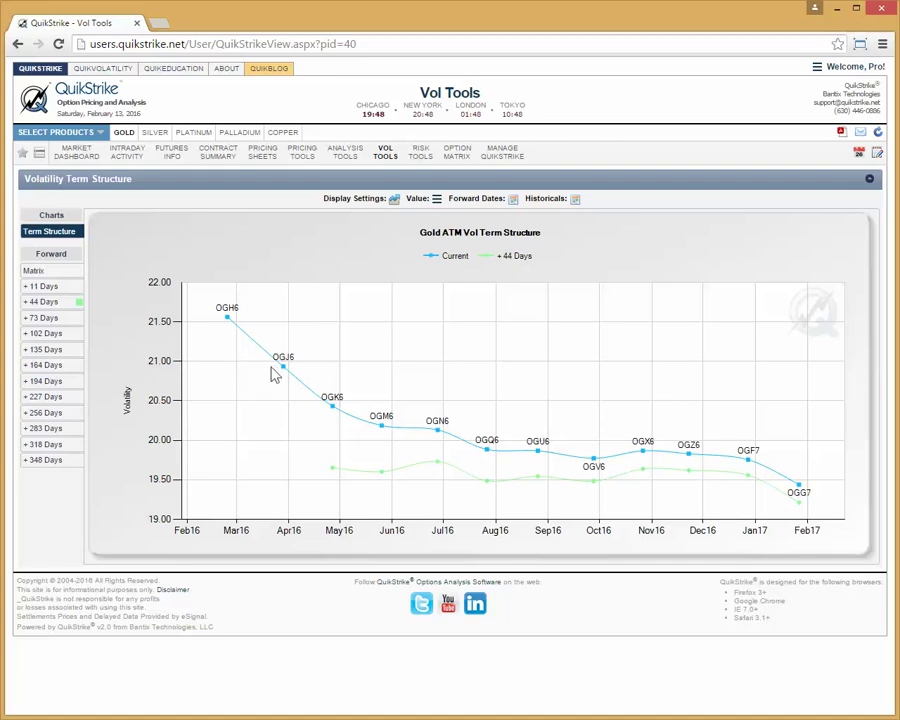
Step: Clear the selected forward dates so that the chart plots only the current volatility curve
mouse_move(285, 373)
left_click(480, 200)
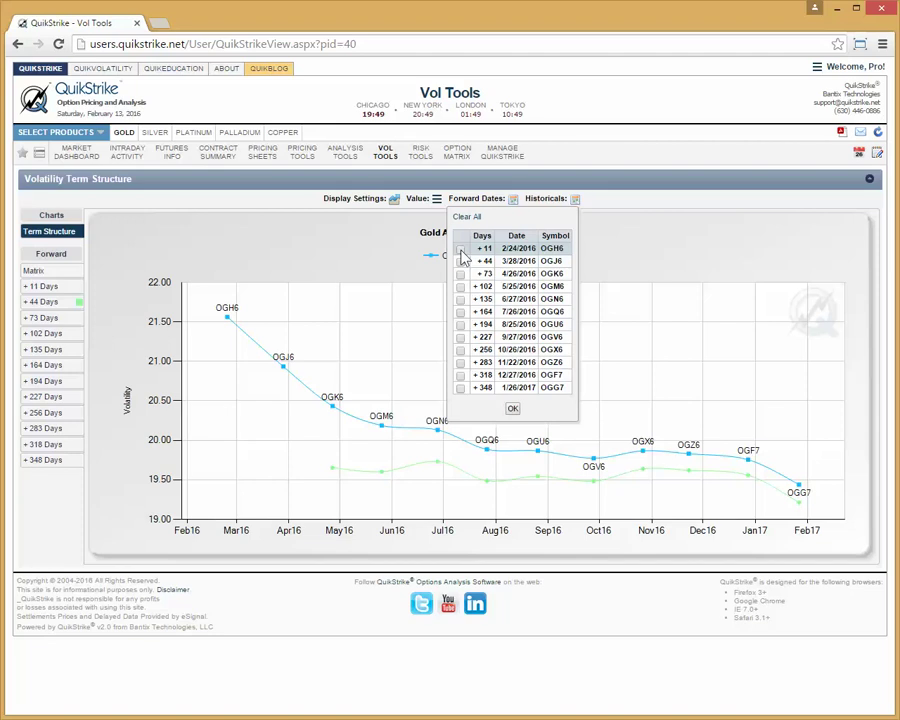
left_click(512, 411)
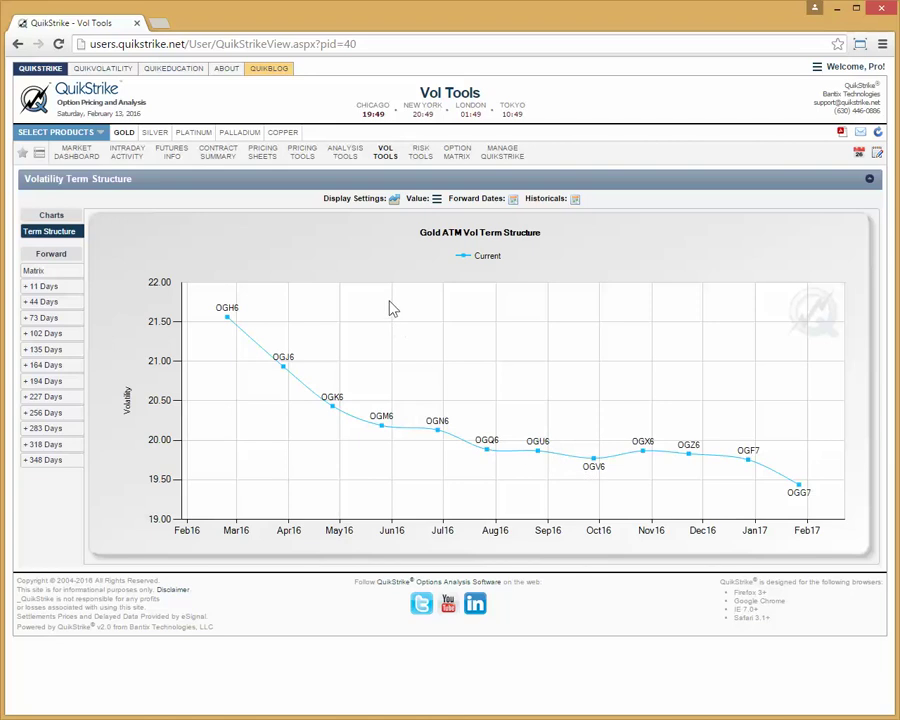
Step: Review the chart's display settings and the available value types, including ATM, Call, Put, Skew and Moneyness
left_click(366, 202)
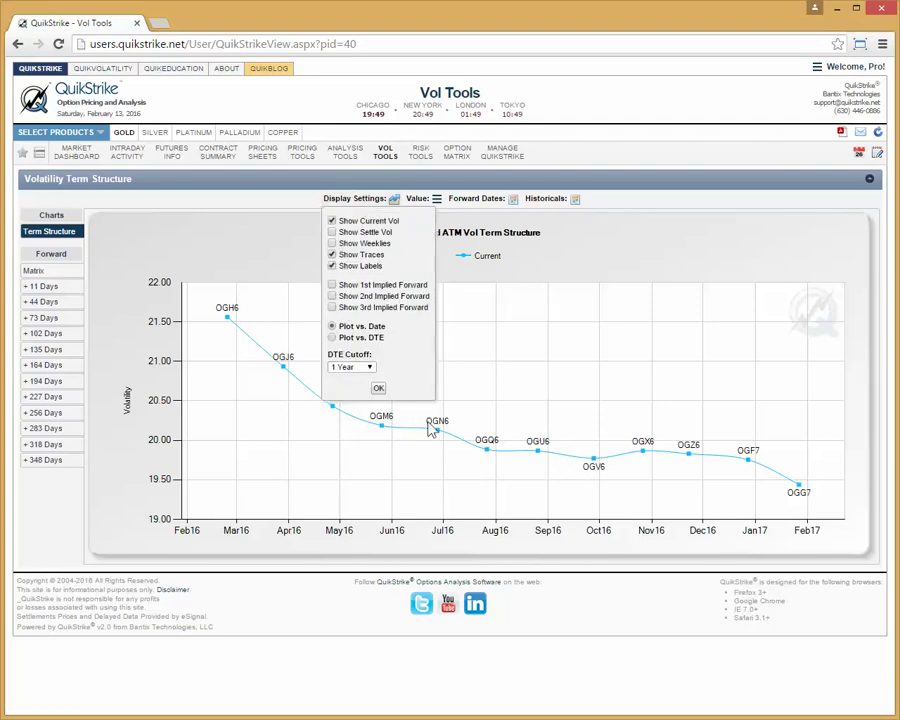
left_click(434, 200)
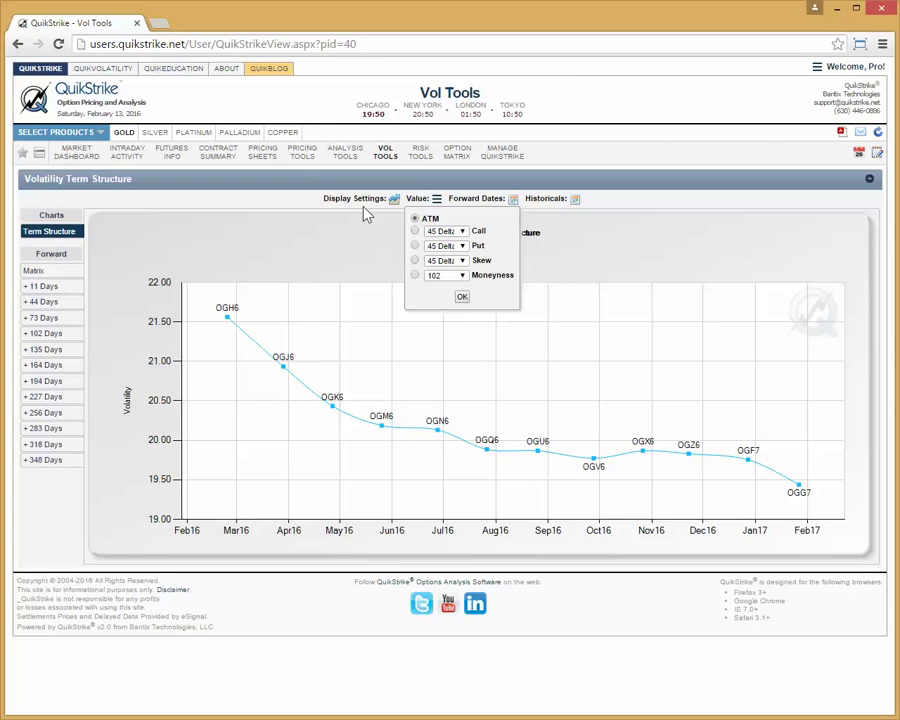
left_click(313, 245)
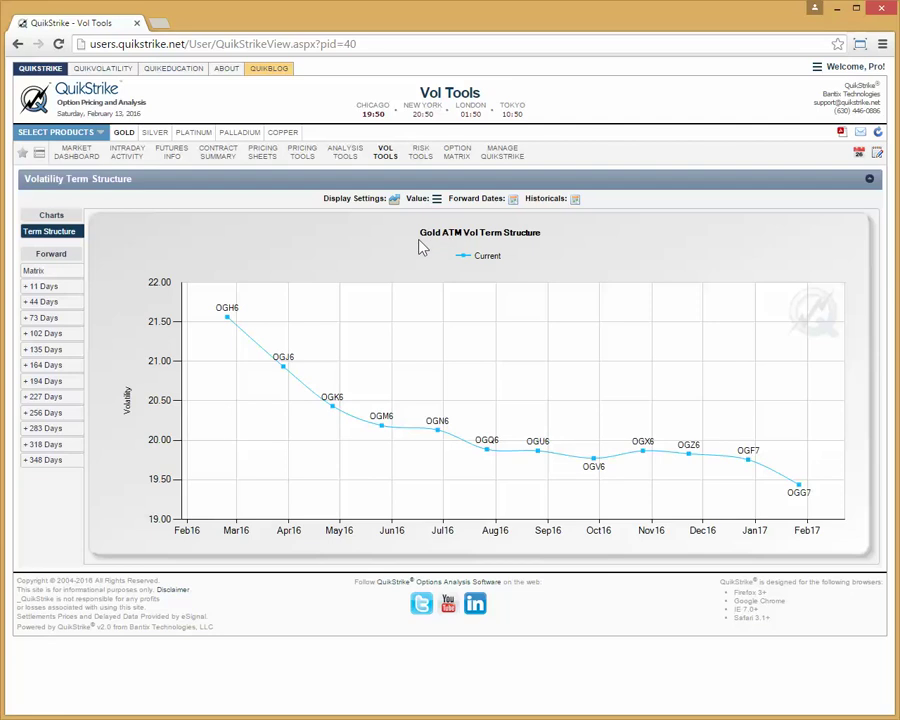
Step: Look through the comment types on the support Comments form and return to the Gold volatility term structure chart
left_click(862, 64)
left_click(735, 199)
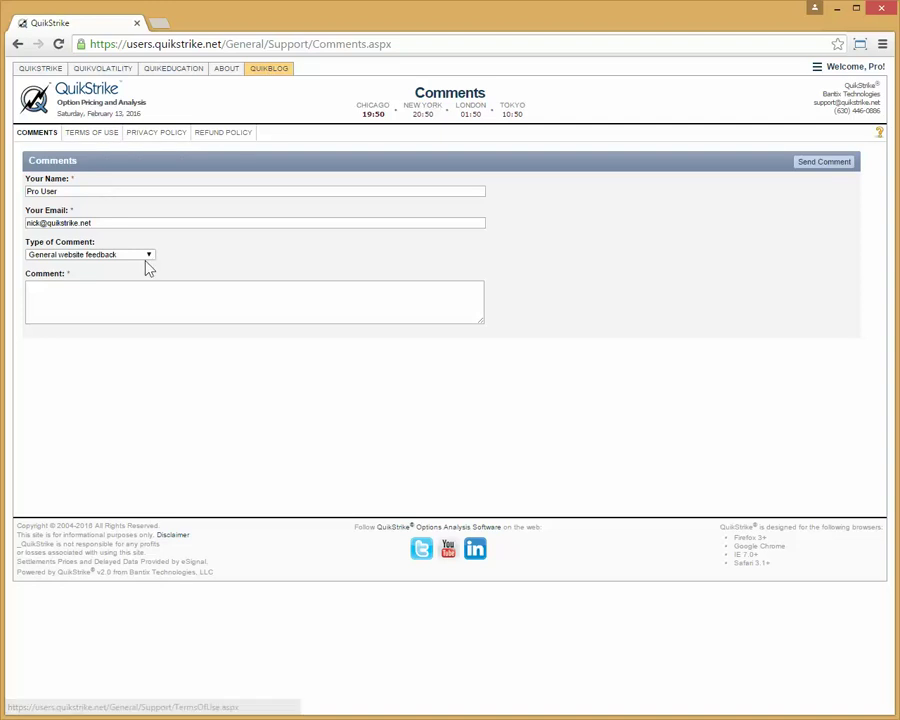
left_click(104, 257)
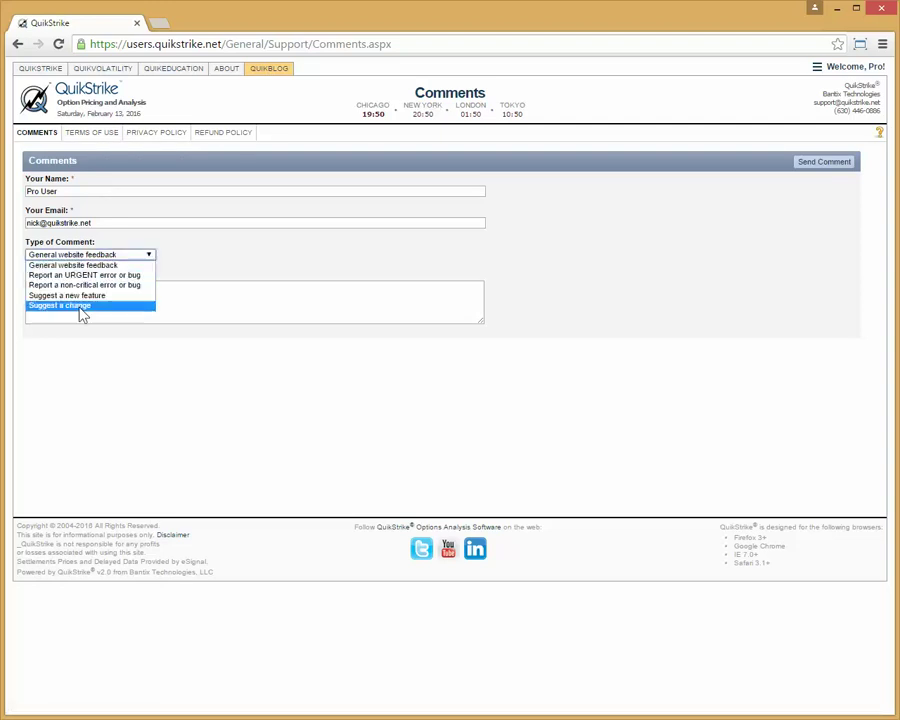
left_click(182, 243)
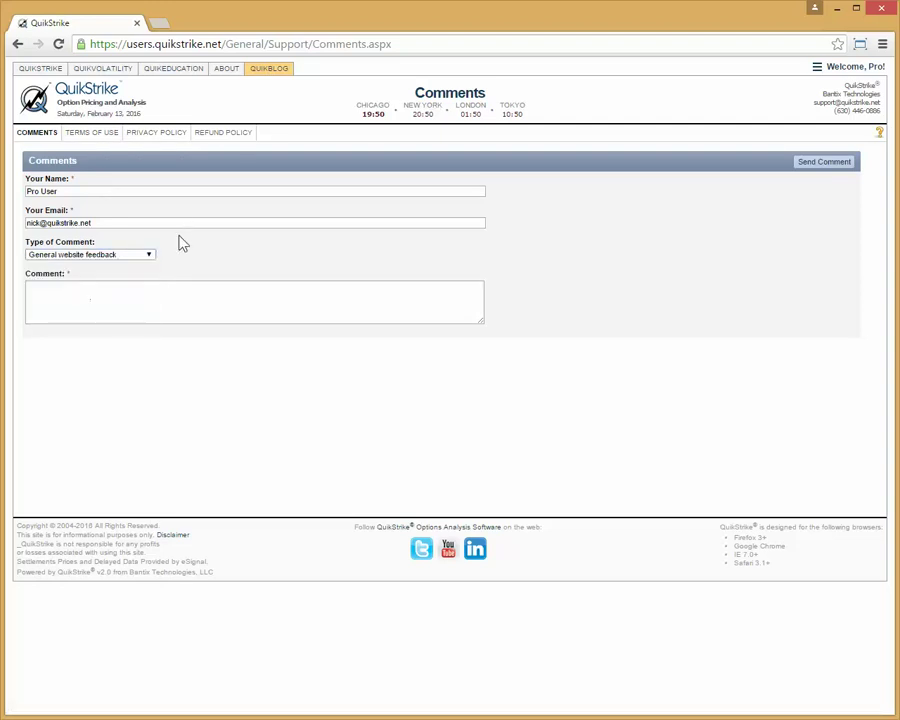
left_click(30, 71)
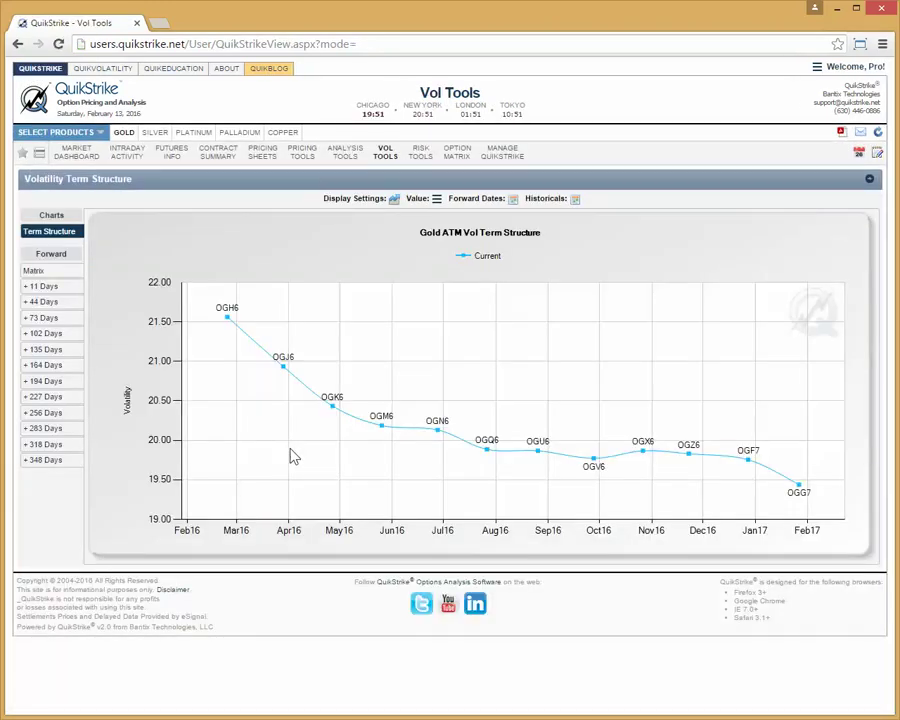